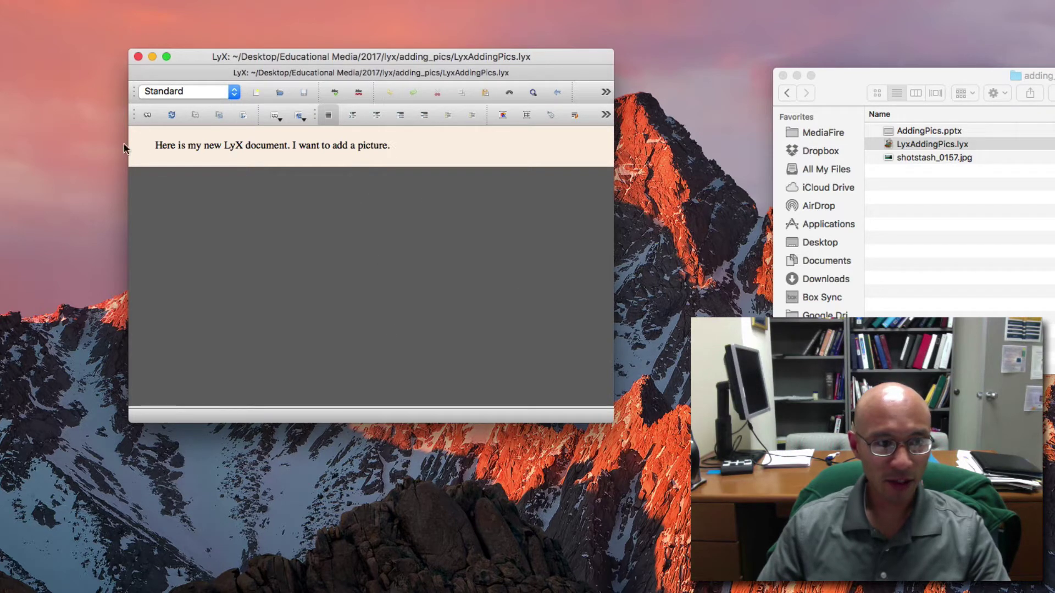
# Compile the document with pdflatex and look over the one-line LyxAddingPics.pdf preview.
pyautogui.click(148, 117)
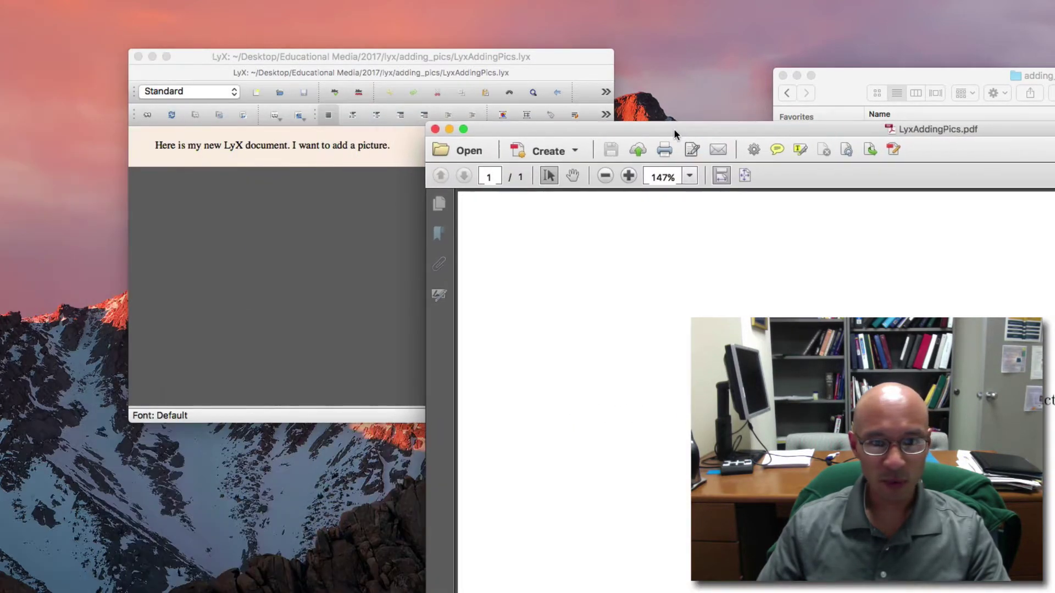
pyautogui.moveTo(676, 130); pyautogui.dragTo(934, 134)
pyautogui.scroll(-5, 917, 461)
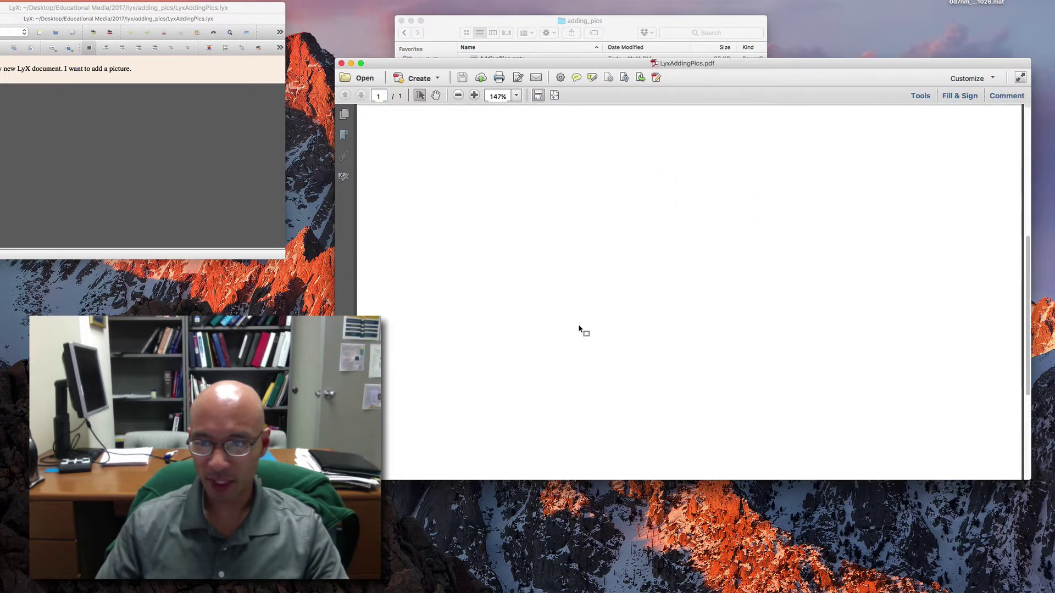
pyautogui.scroll(5, 549, 302)
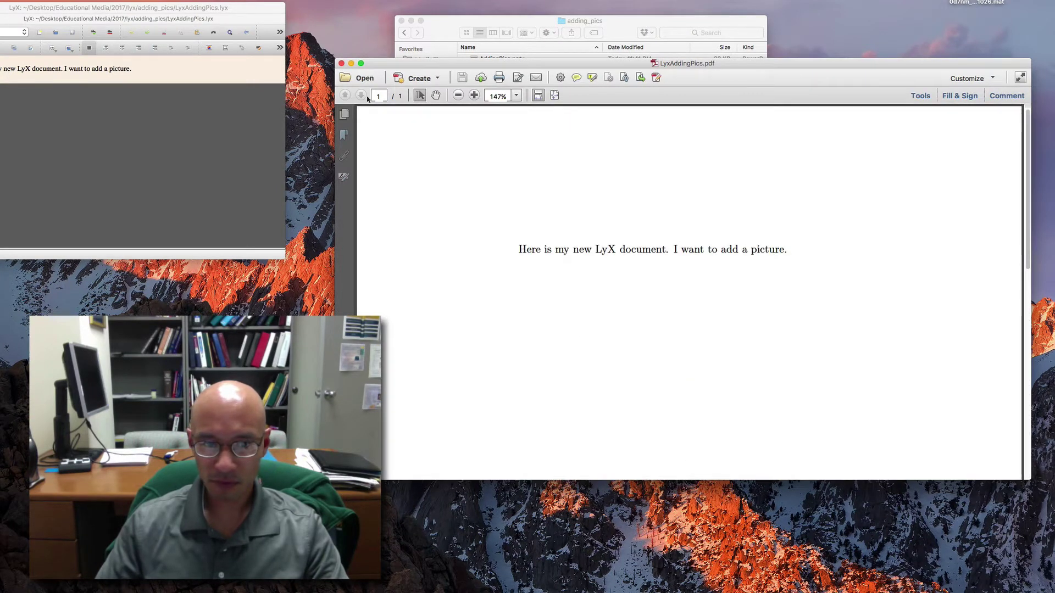
# Close the PDF preview and review the adding_pics files, ending on shotstash_0157.jpg.
pyautogui.click(341, 64)
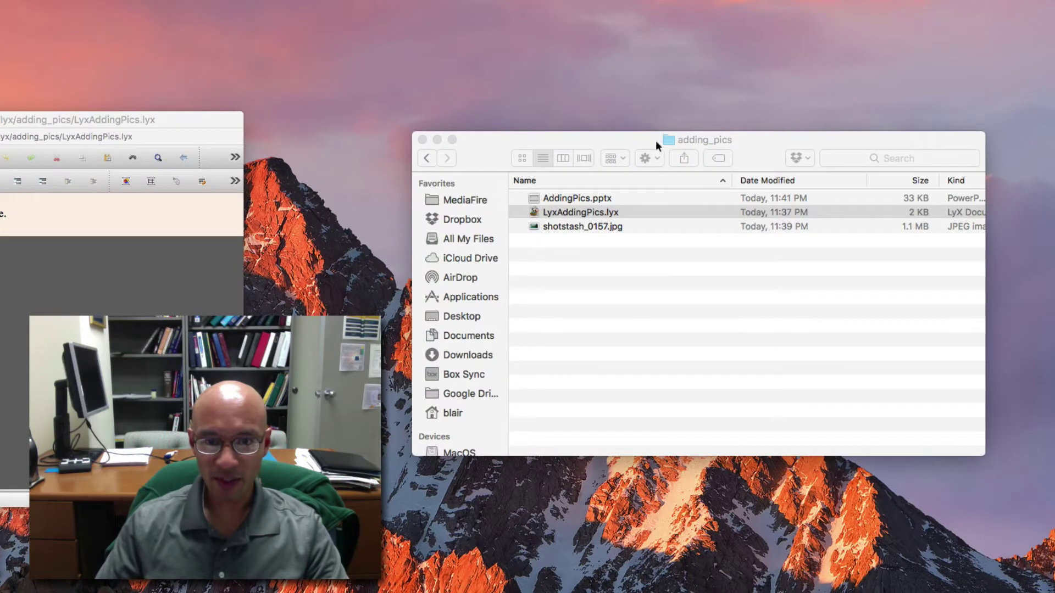
pyautogui.click(619, 134)
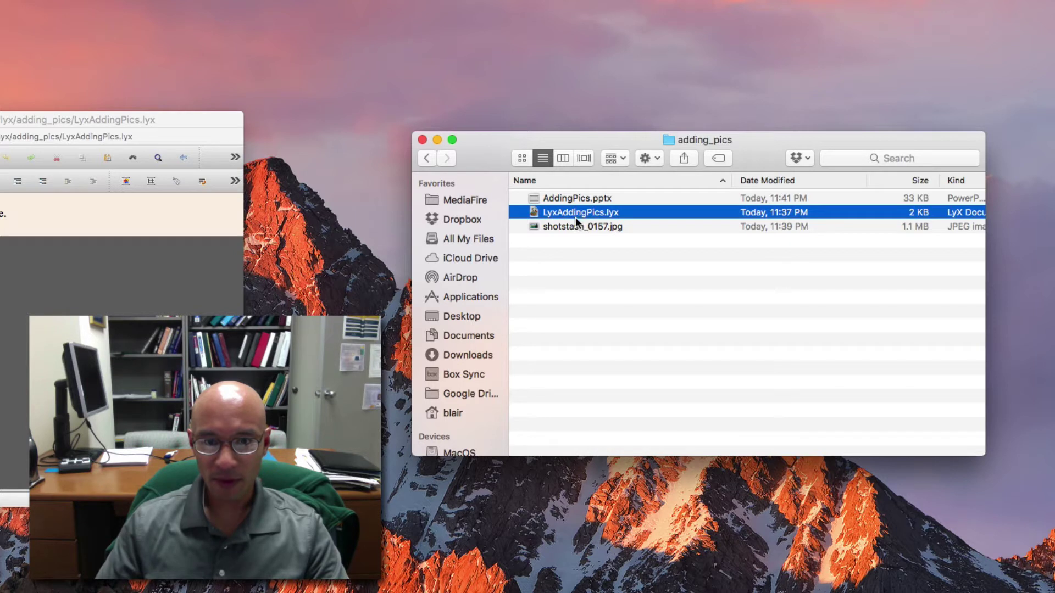
pyautogui.click(575, 199)
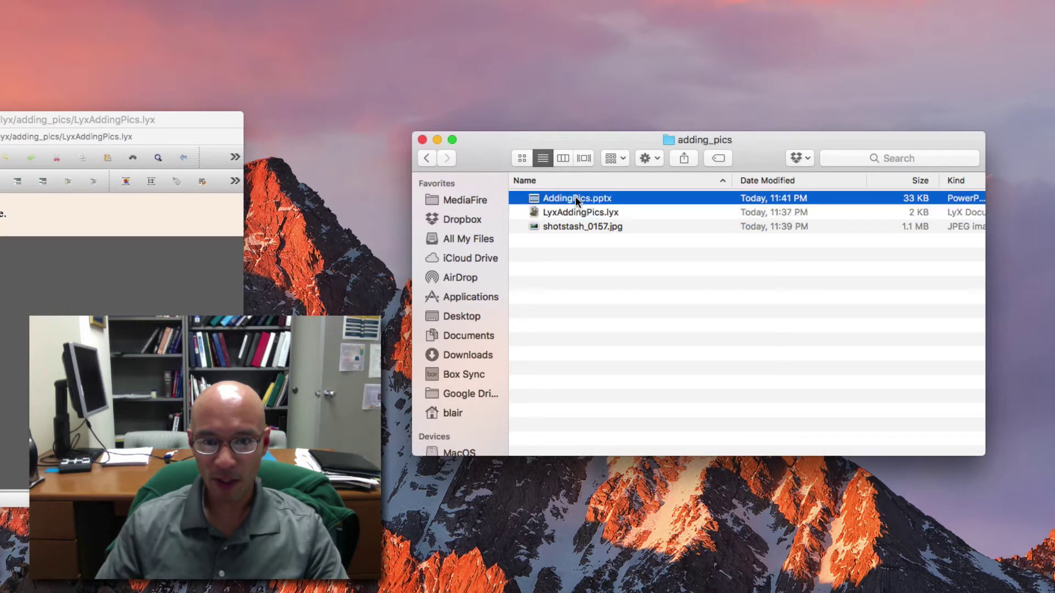
pyautogui.click(572, 227)
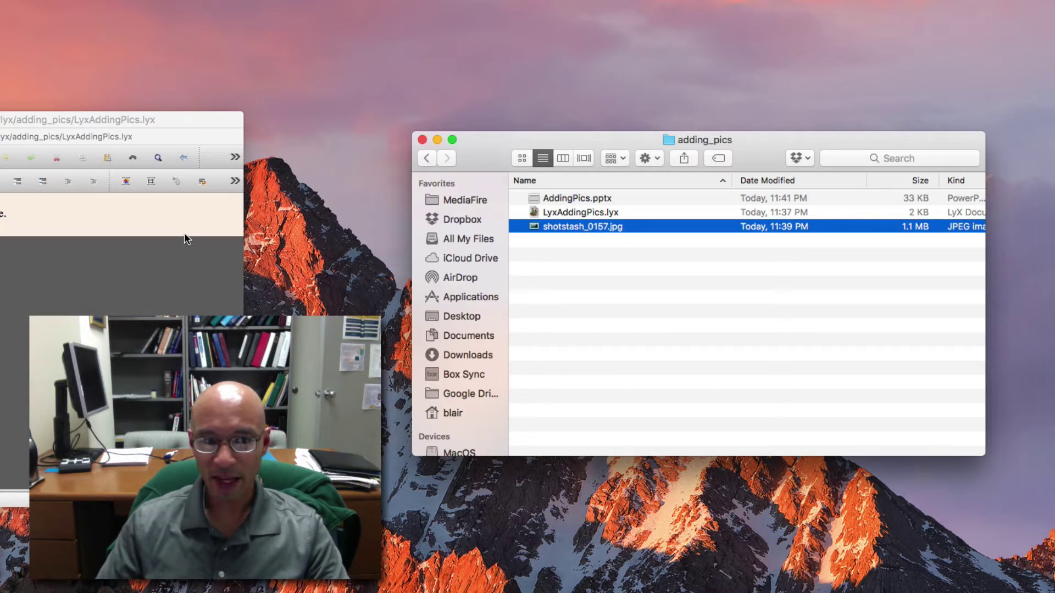
# Add a new line after the sentence and insert a Figure float captioned 'Figure 1'.
pyautogui.click(142, 209)
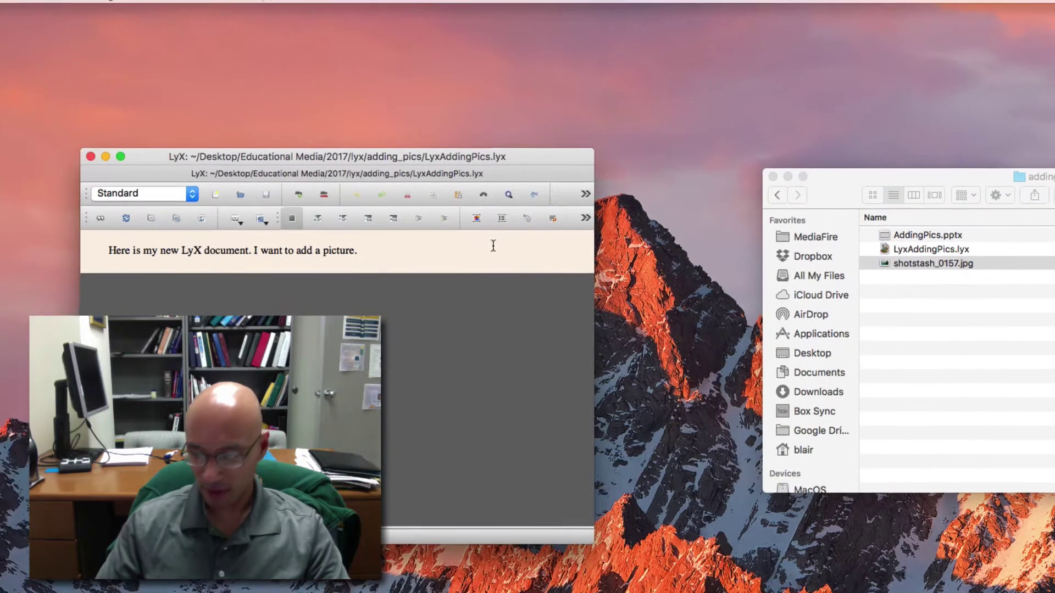
pyautogui.write('.')
pyautogui.press('Return')
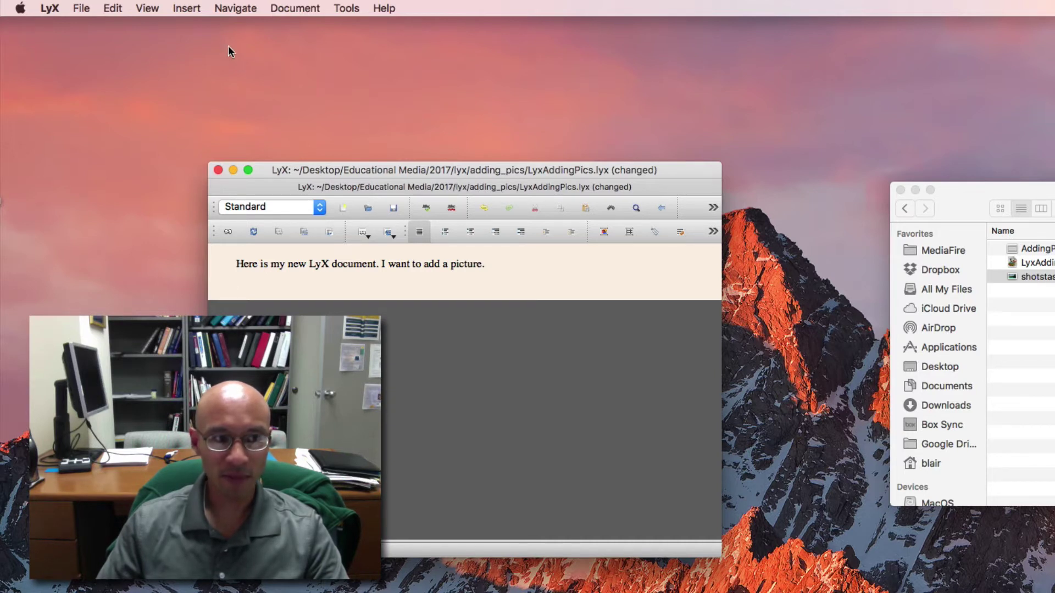
pyautogui.click(196, 11)
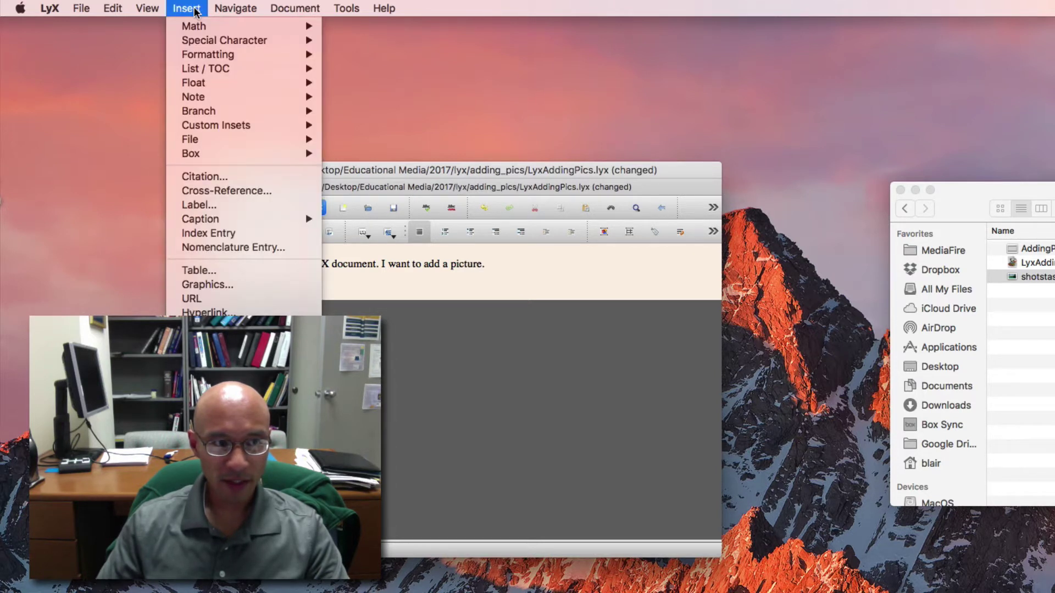
pyautogui.moveTo(213, 83)
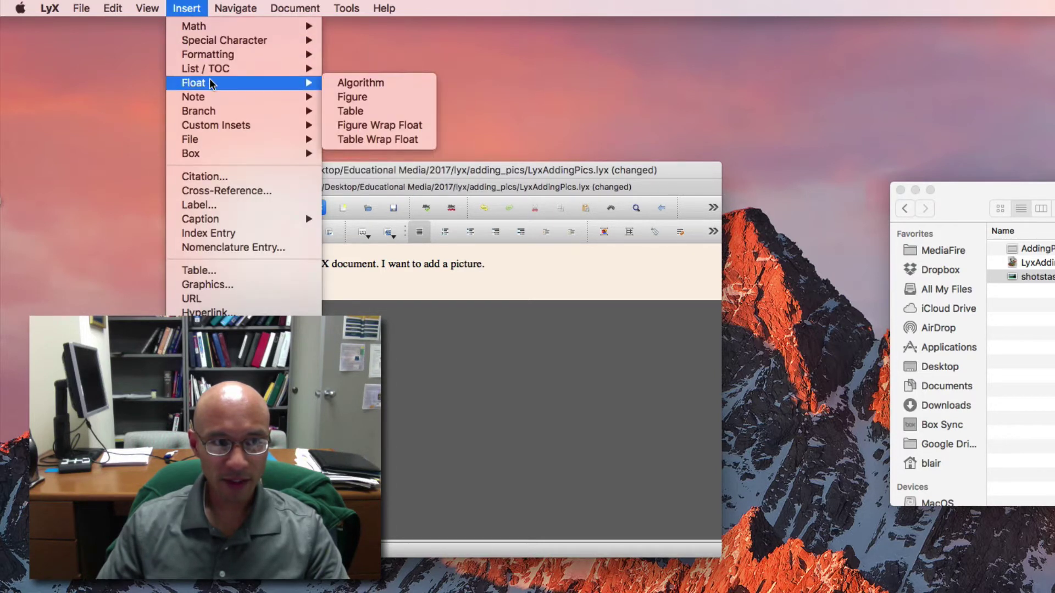
pyautogui.click(386, 99)
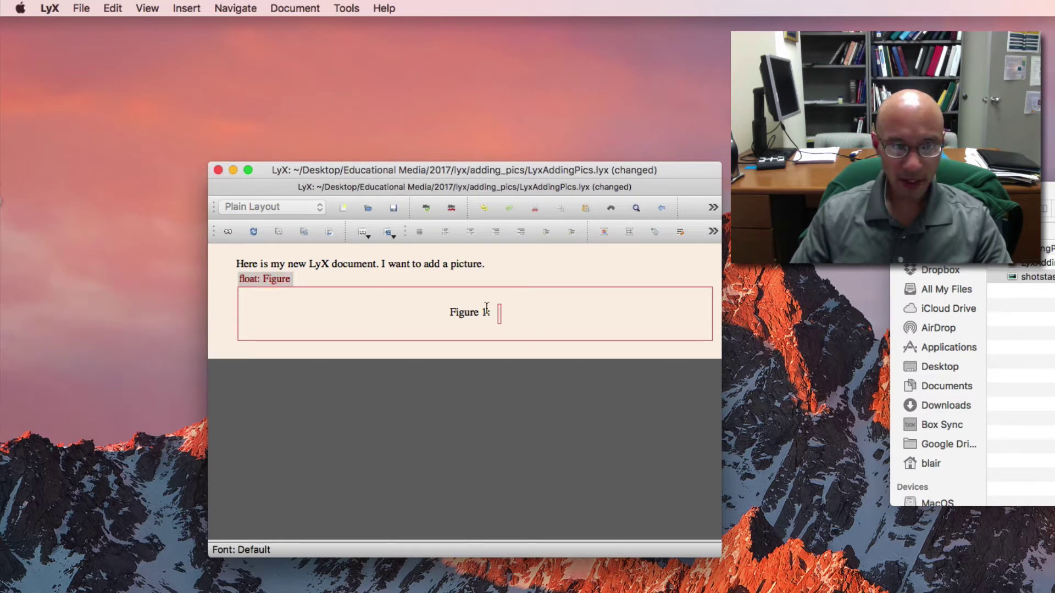
pyautogui.click(524, 315)
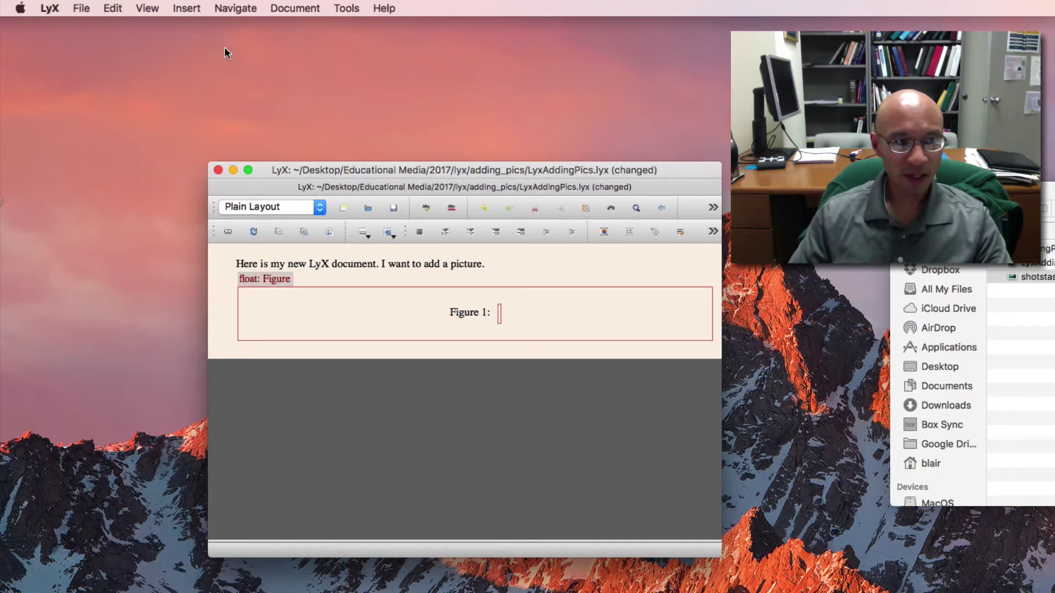
# Choose shotstash_0157.jpg as the graphic file for the figure.
pyautogui.click(194, 14)
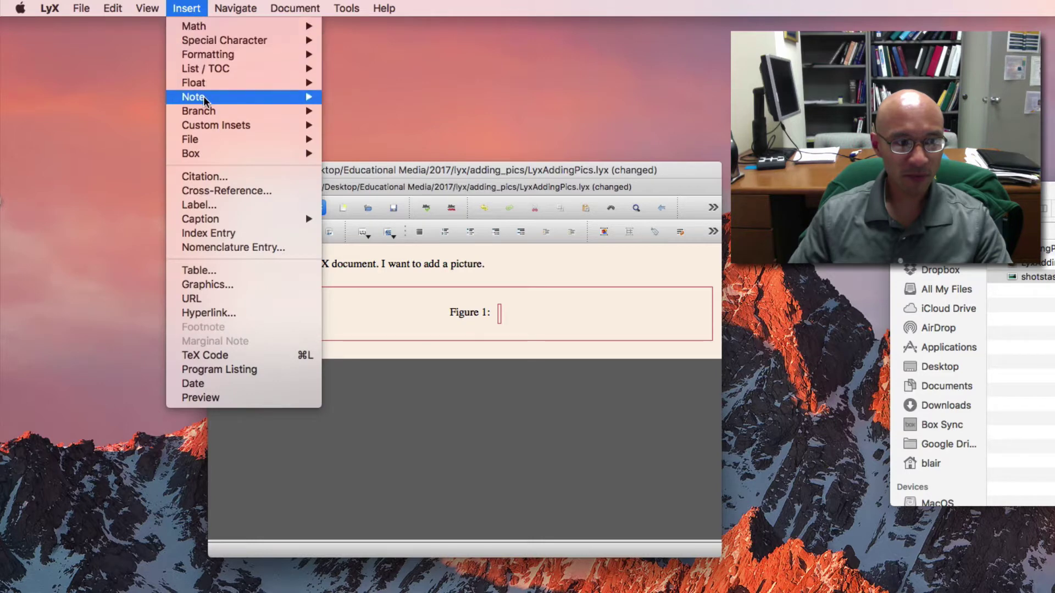
pyautogui.moveTo(208, 131)
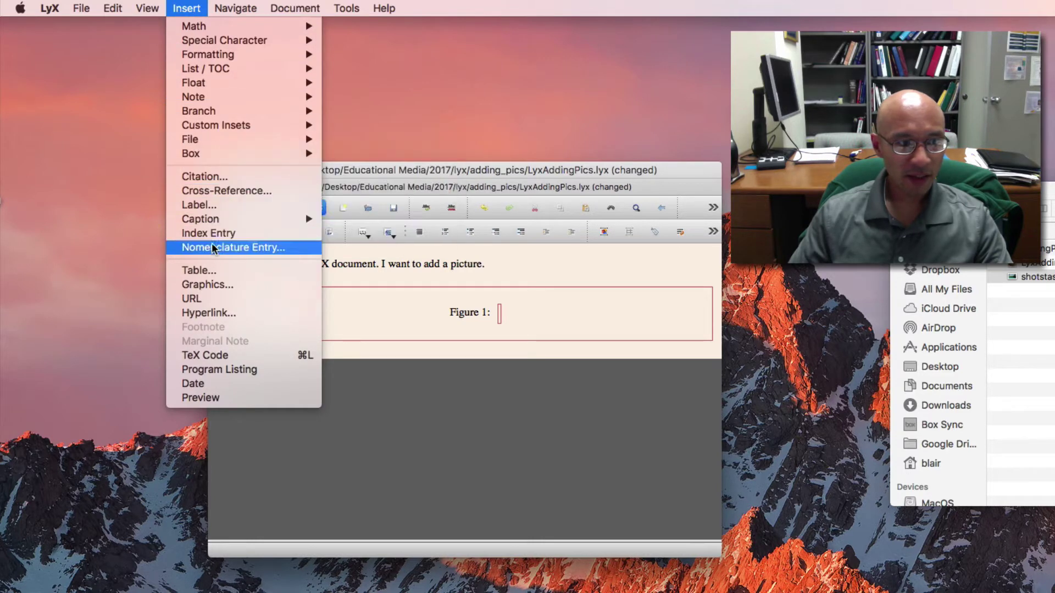
pyautogui.click(213, 284)
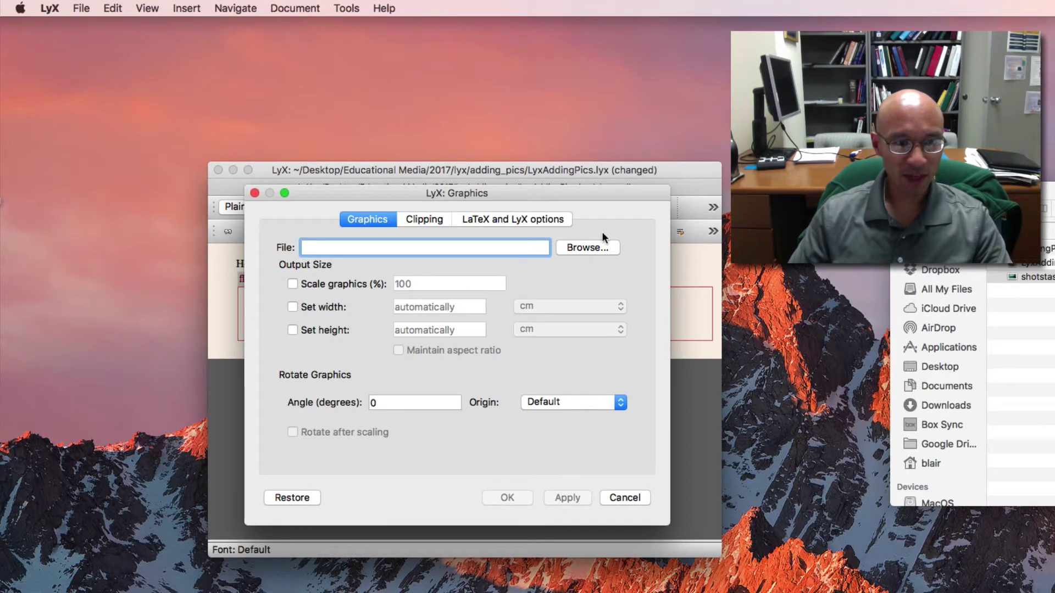
pyautogui.click(592, 247)
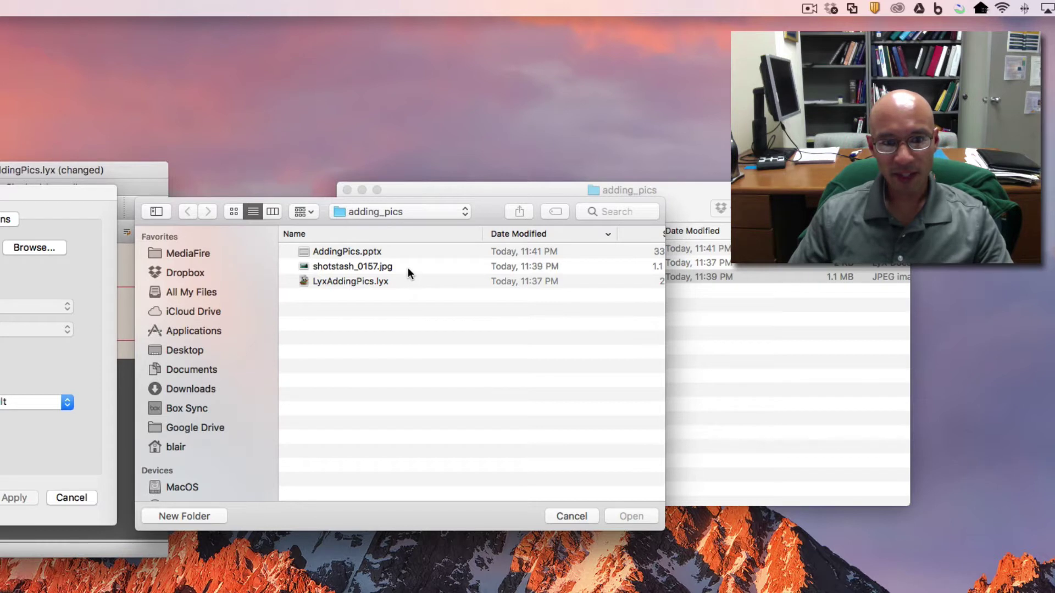
pyautogui.click(366, 266)
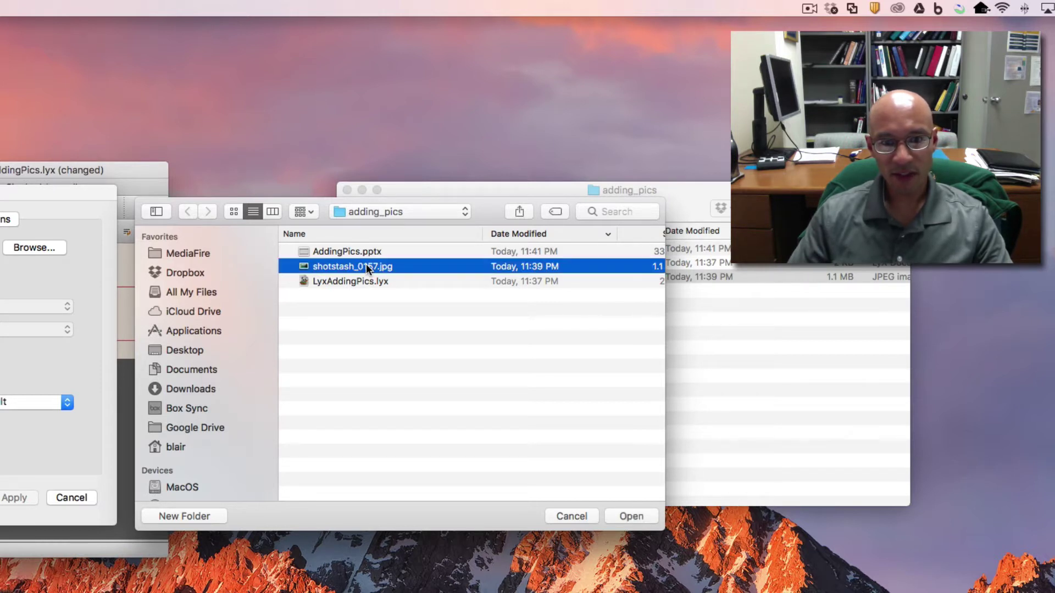
pyautogui.click(637, 514)
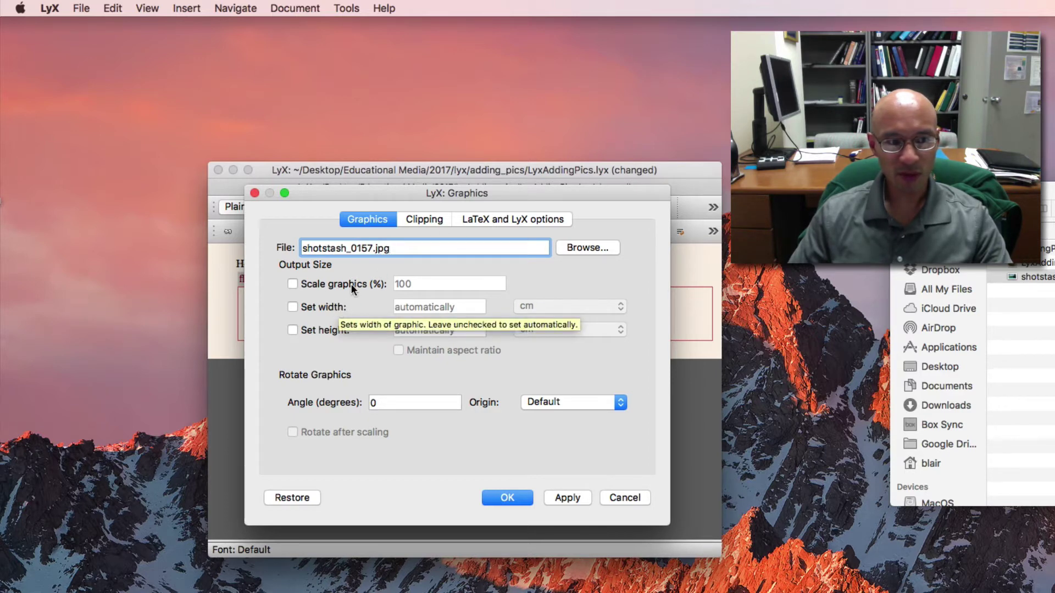
# Set the picture width to 5.5 in and insert the lake image into the figure.
pyautogui.click(293, 307)
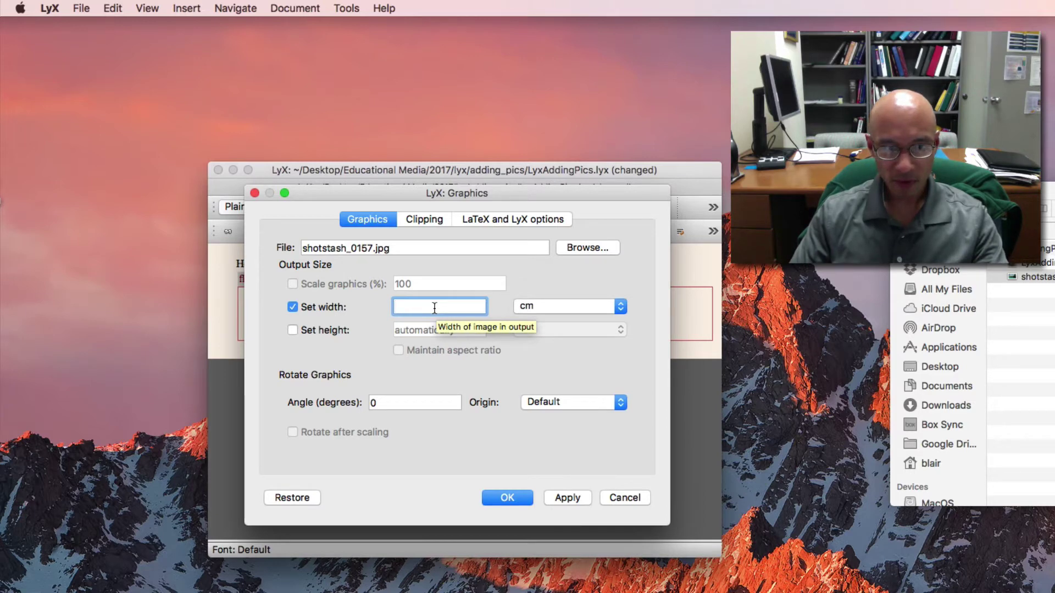
pyautogui.write('5.5')
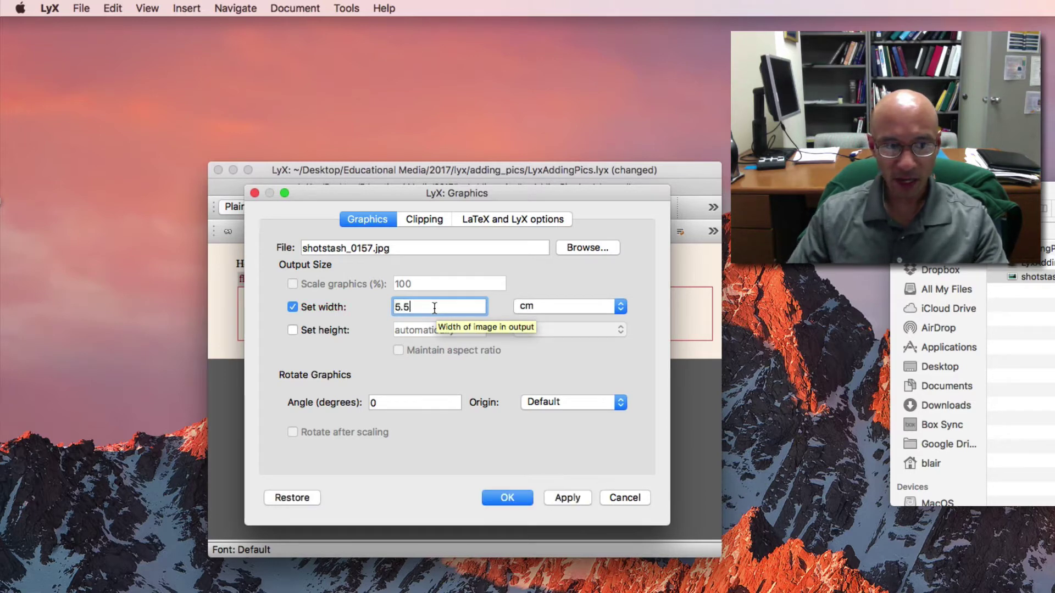
pyautogui.click(552, 306)
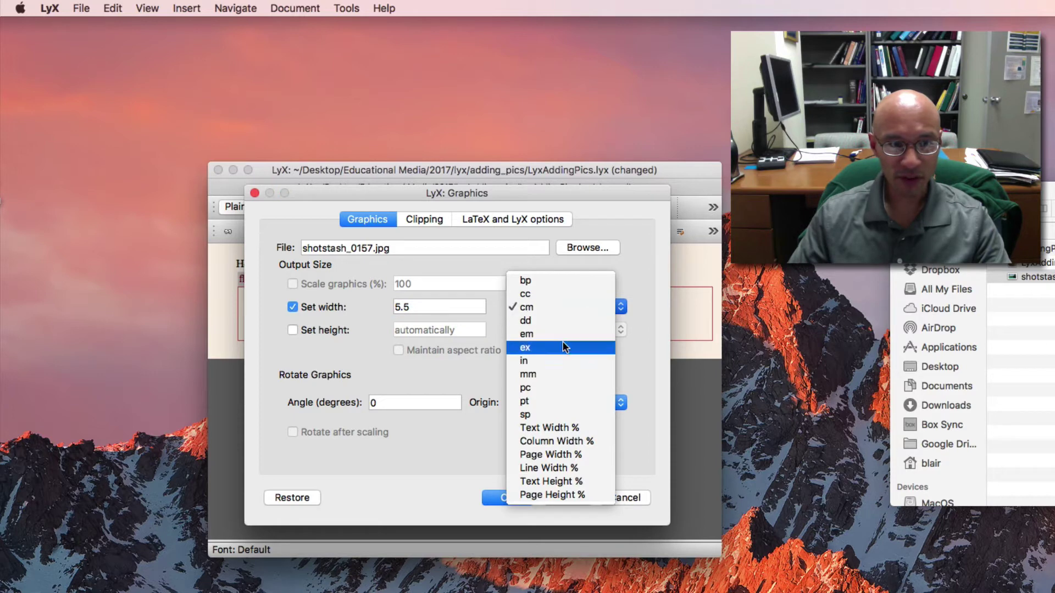
pyautogui.click(566, 362)
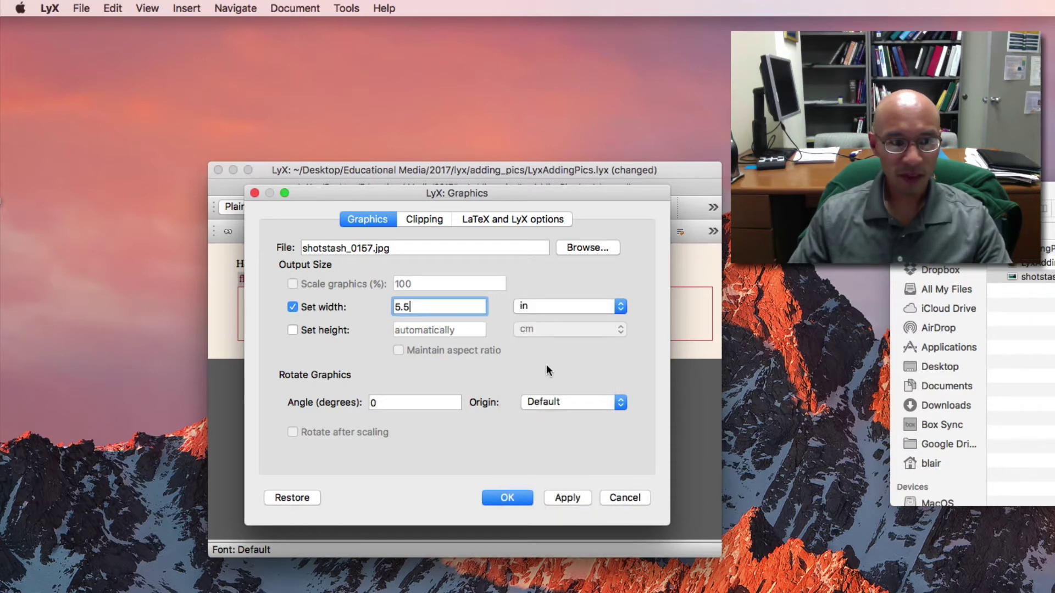
pyautogui.click(524, 497)
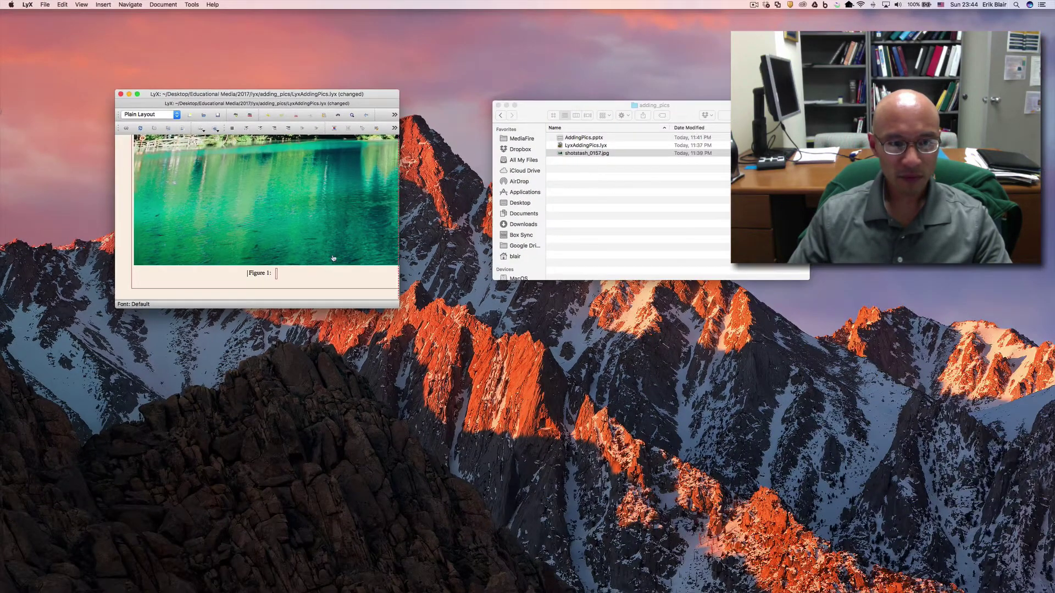
# Enlarge the LyX window and shift it slightly left to show the full lake picture.
pyautogui.moveTo(394, 306); pyautogui.dragTo(1031, 479)
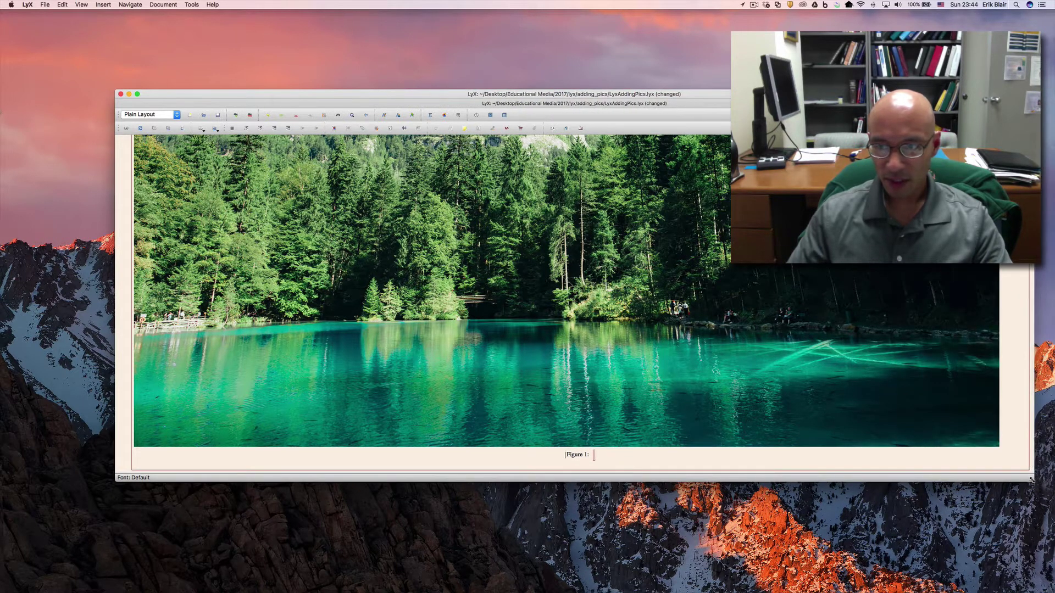
pyautogui.moveTo(956, 459); pyautogui.dragTo(913, 454)
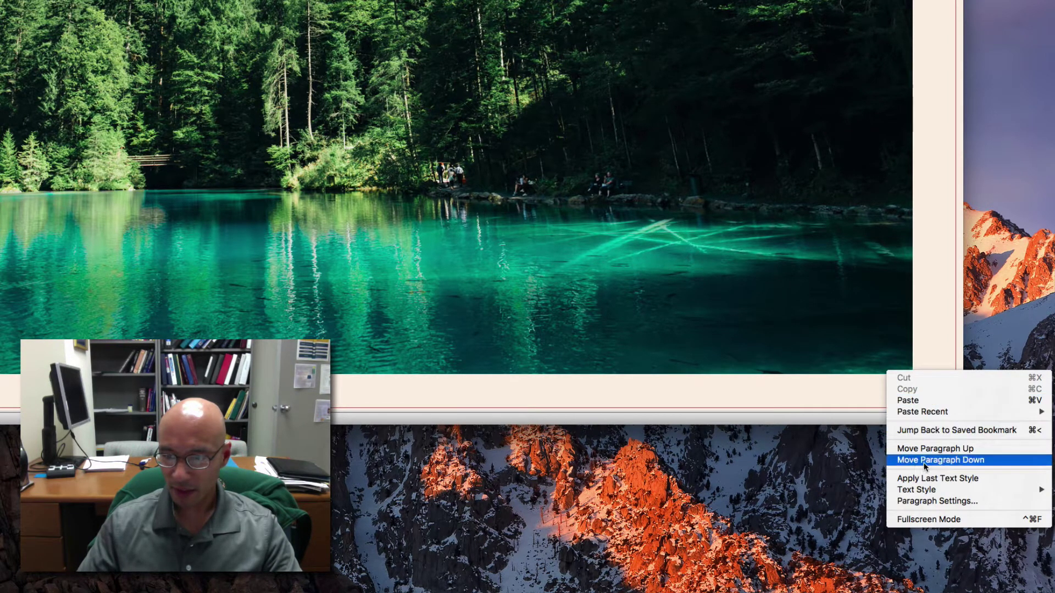
# Set the lake picture's paragraph alignment to Center.
pyautogui.click(935, 501)
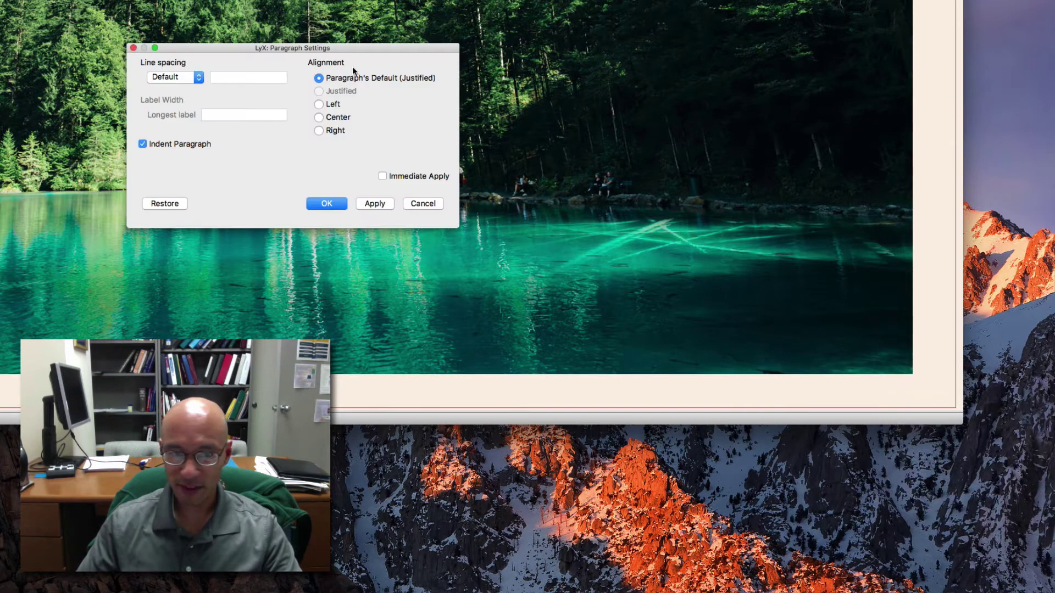
pyautogui.click(319, 118)
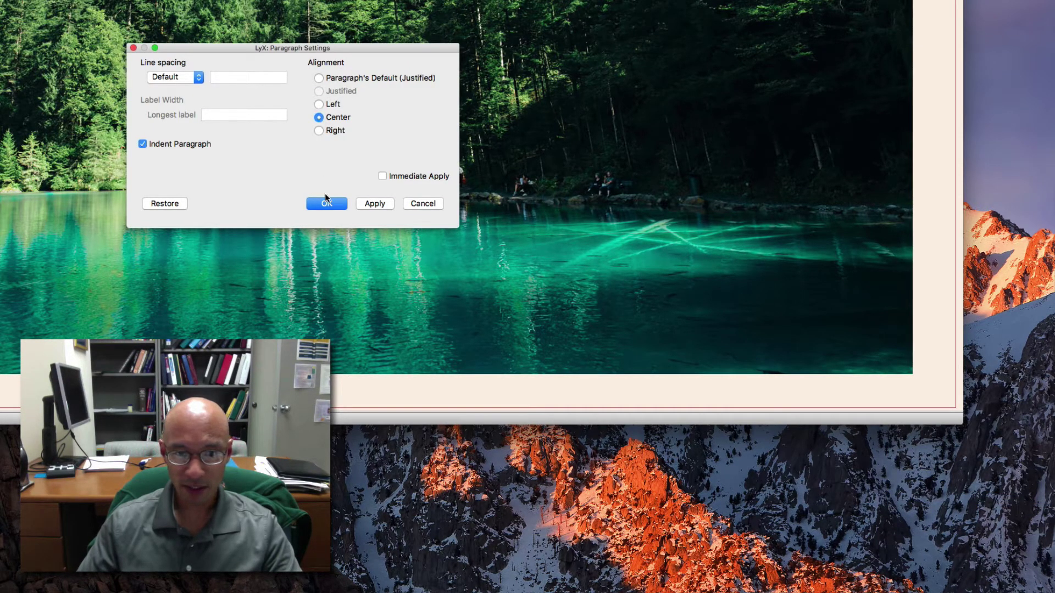
pyautogui.click(327, 204)
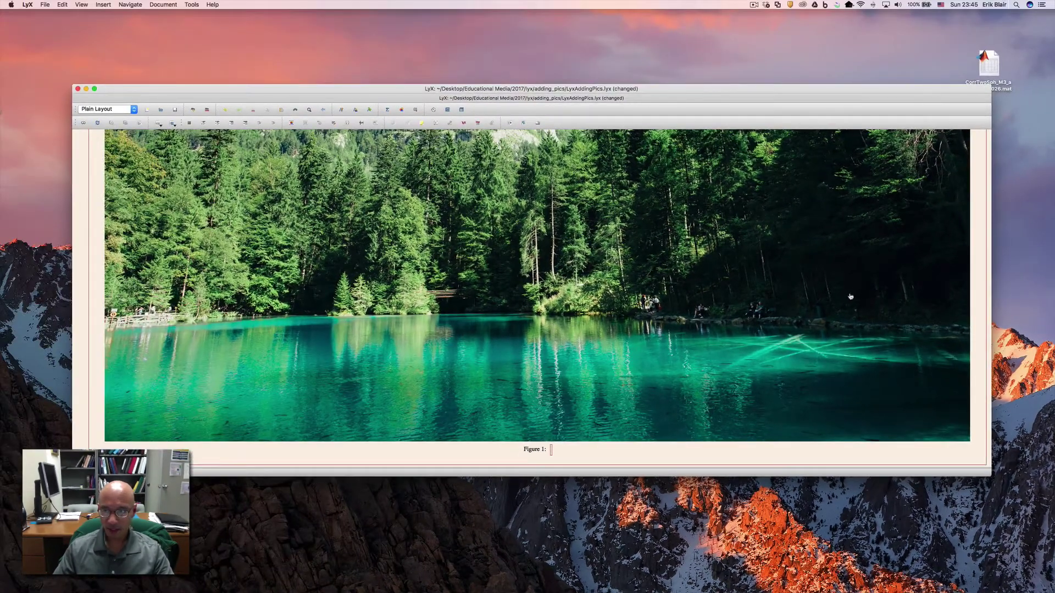
# Enlarge the Acrobat window and scroll to check the centered picture and Figure 1 caption.
pyautogui.scroll(10, 856, 290)
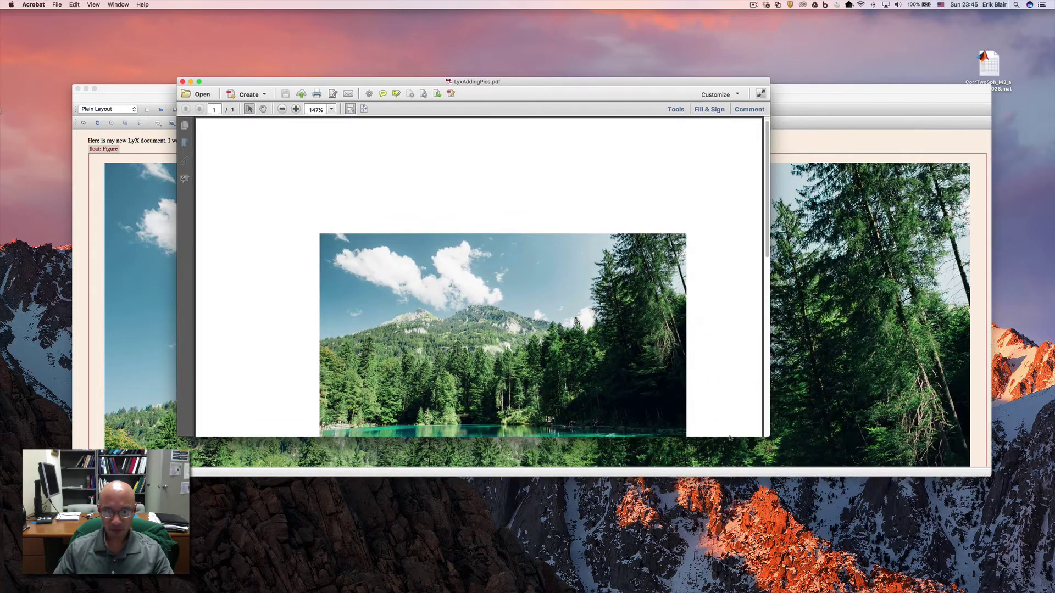
pyautogui.moveTo(783, 481); pyautogui.dragTo(815, 582)
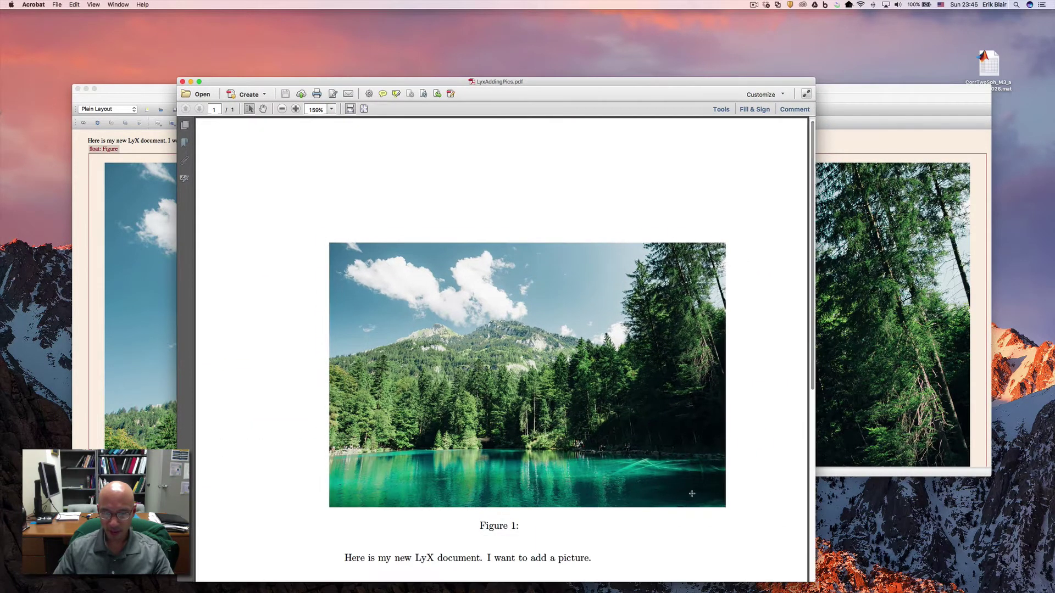
pyautogui.scroll(-2, 663, 484)
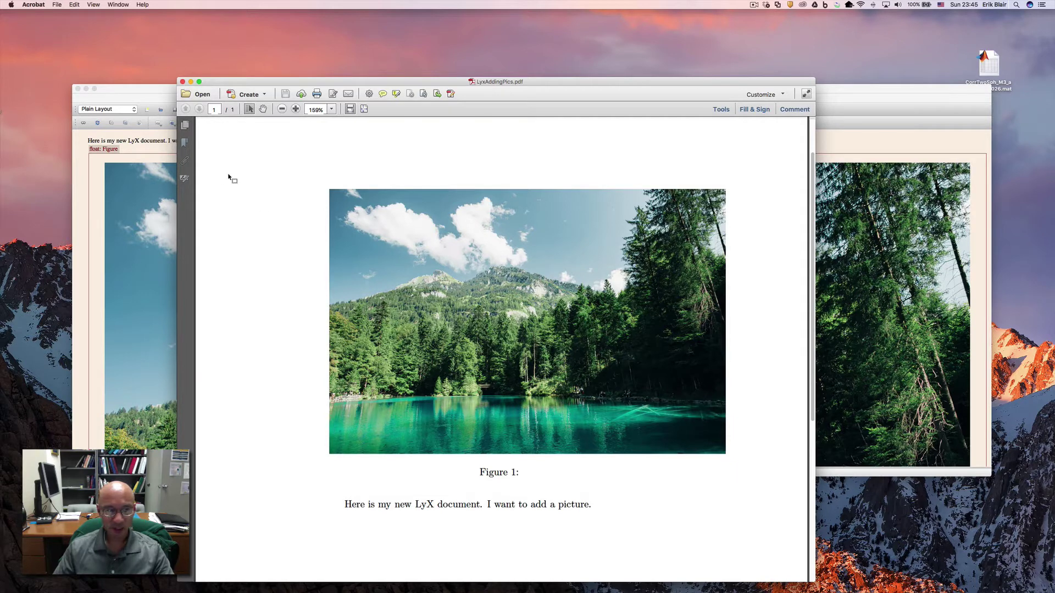
# Shrink the LyX window beside the PDF and place the caret after the first sentence.
pyautogui.click(132, 137)
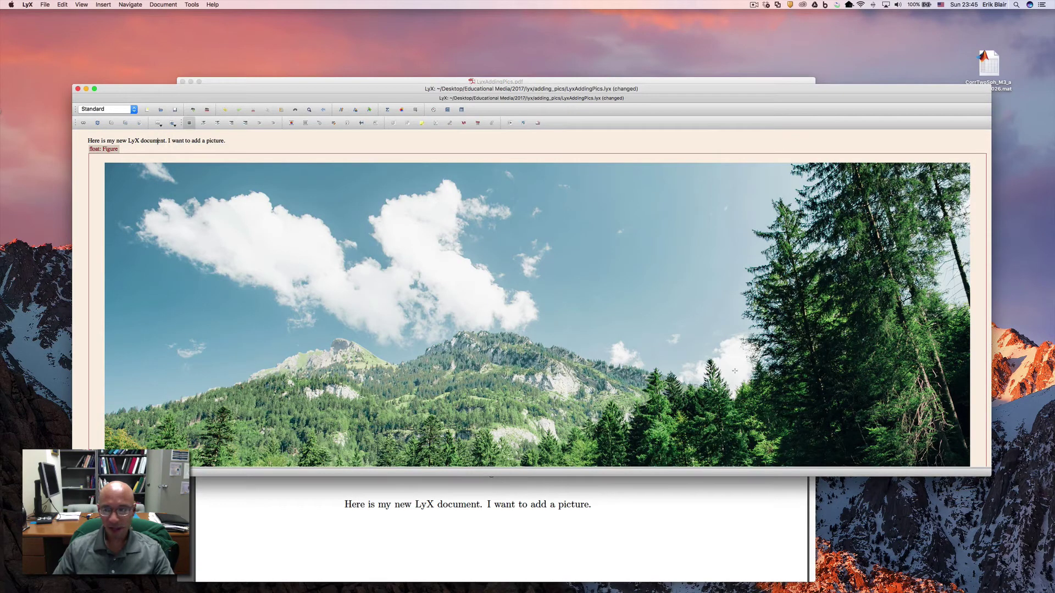
pyautogui.moveTo(987, 476); pyautogui.dragTo(650, 509)
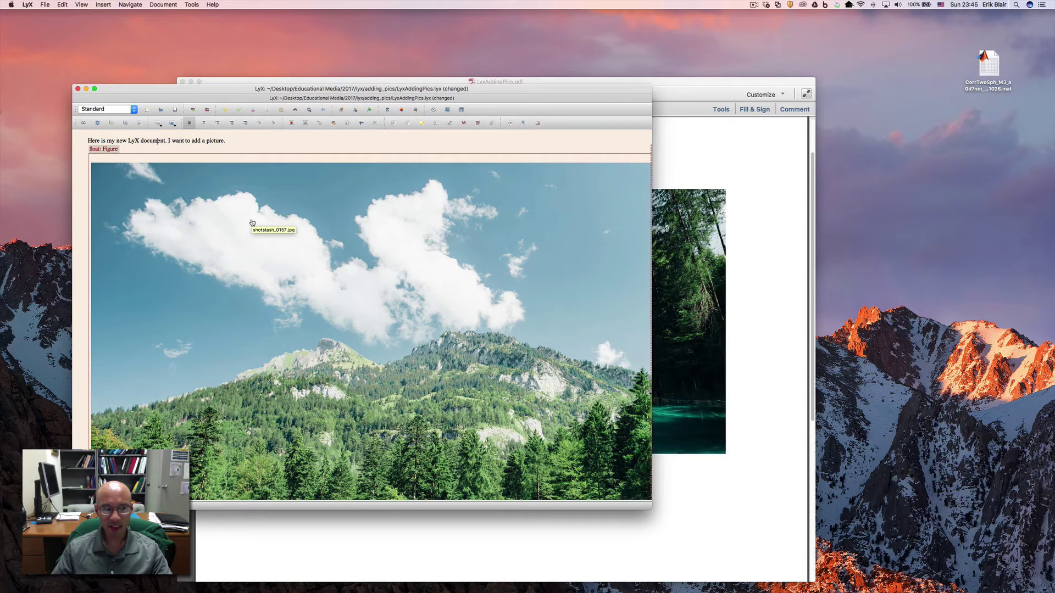
pyautogui.click(255, 139)
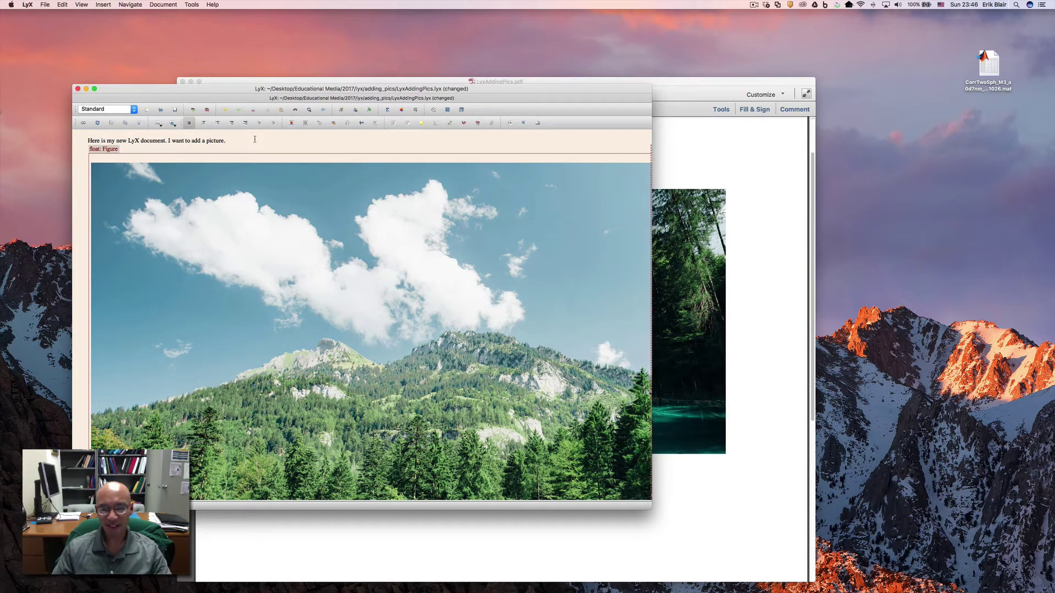
# Type the caption 'This is a beautiful mountain lake.' under the lake picture.
pyautogui.scroll(-4, 293, 251)
pyautogui.scroll(-6, 293, 251)
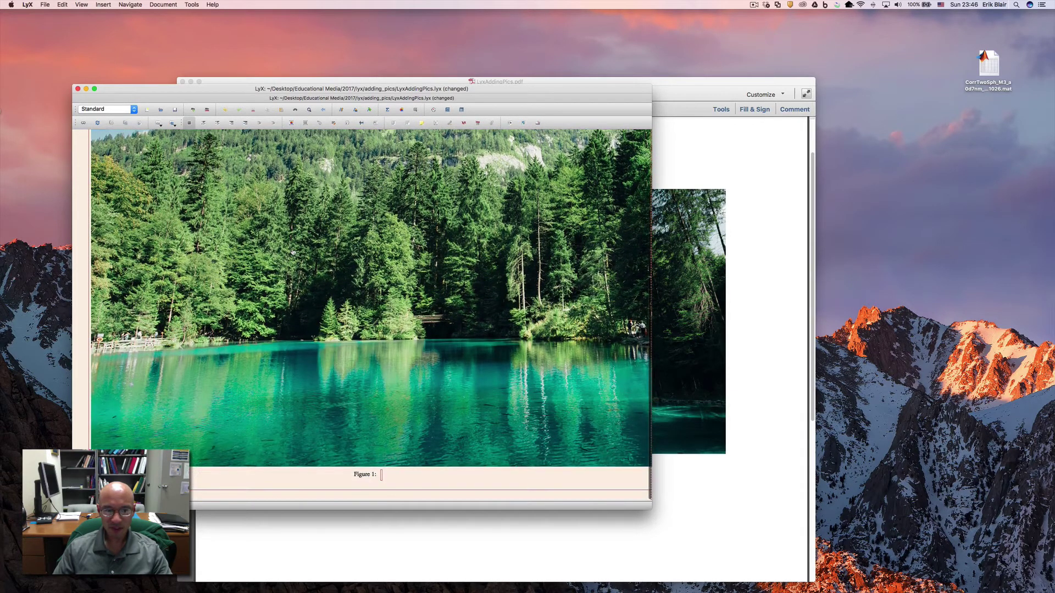
pyautogui.click(792, 356)
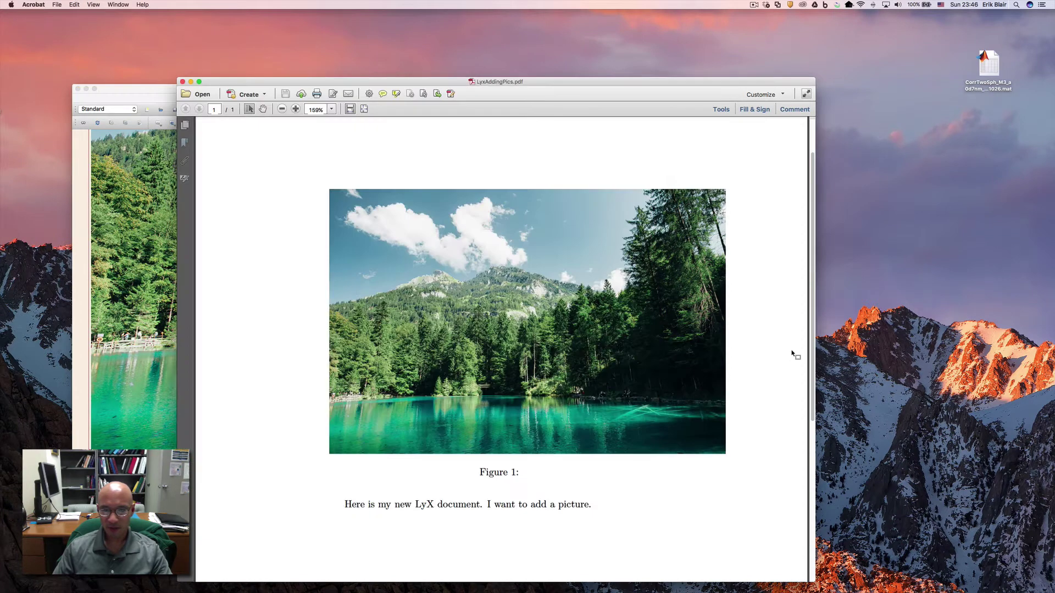
pyautogui.scroll(1, 673, 423)
pyautogui.scroll(-2, 673, 424)
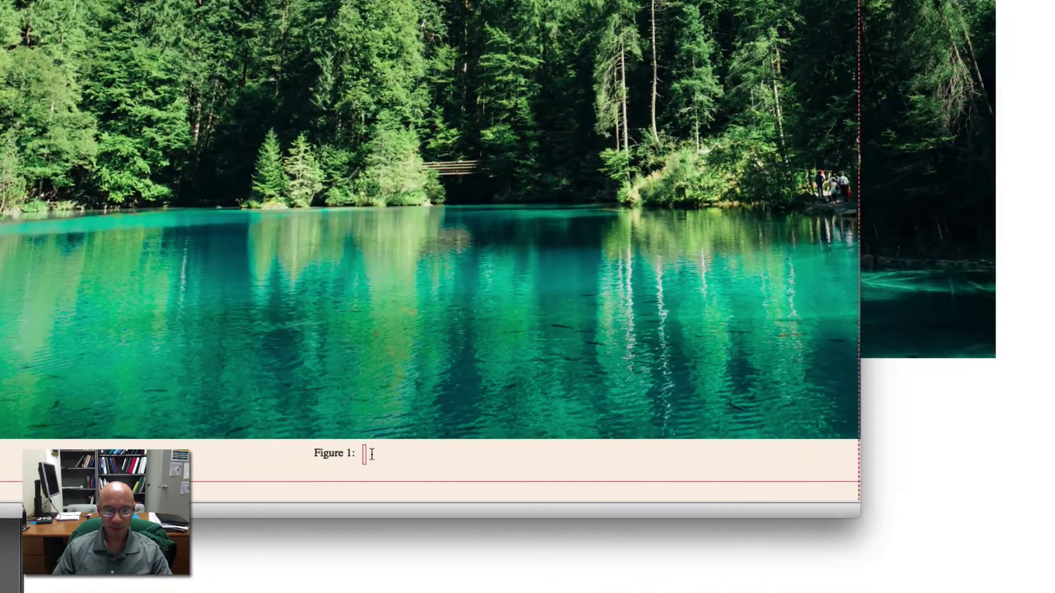
pyautogui.write('This is a beautiful mountain lake.')
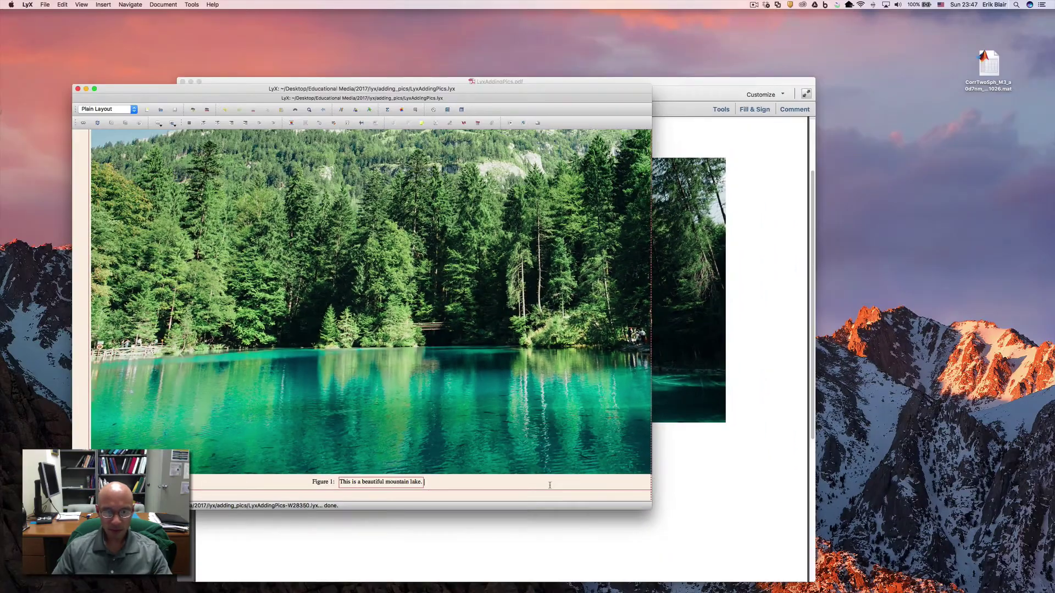
# Close the outdated PDF preview and regenerate the PDF to check the new caption.
pyautogui.click(780, 306)
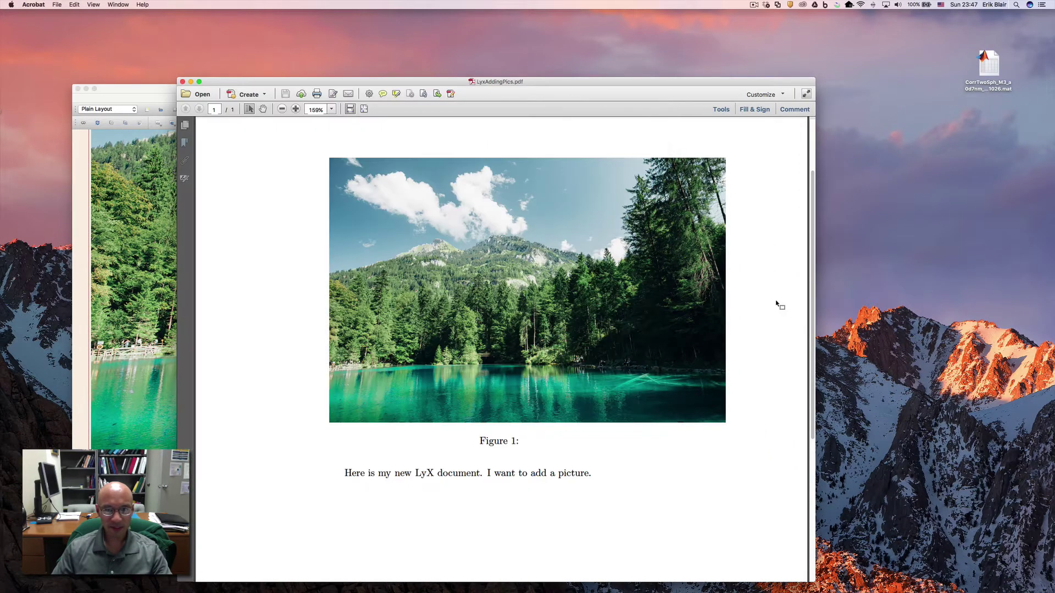
pyautogui.click(183, 81)
pyautogui.click(81, 124)
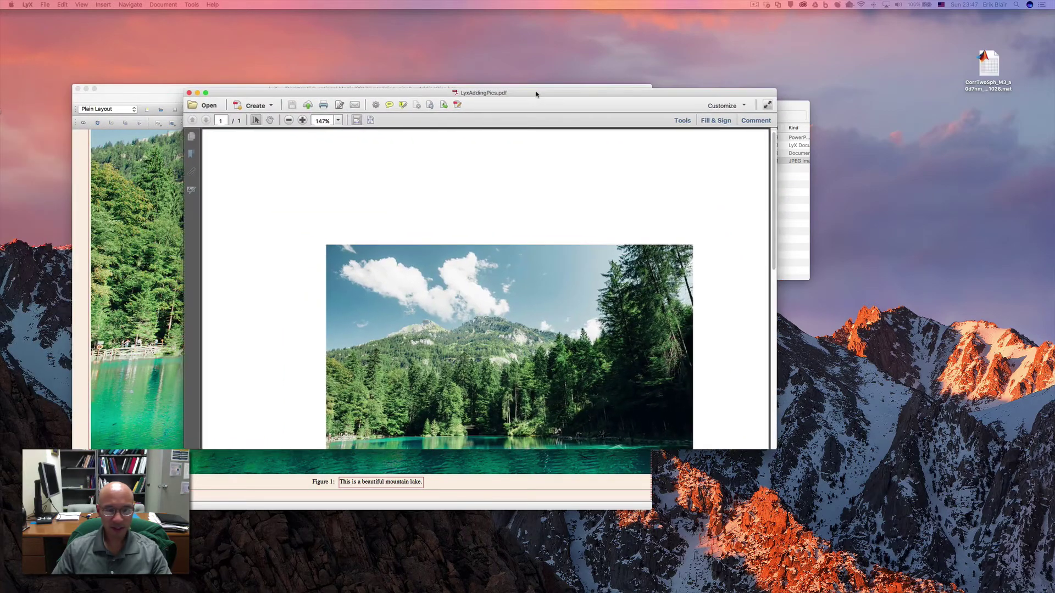
pyautogui.scroll(-5, 661, 284)
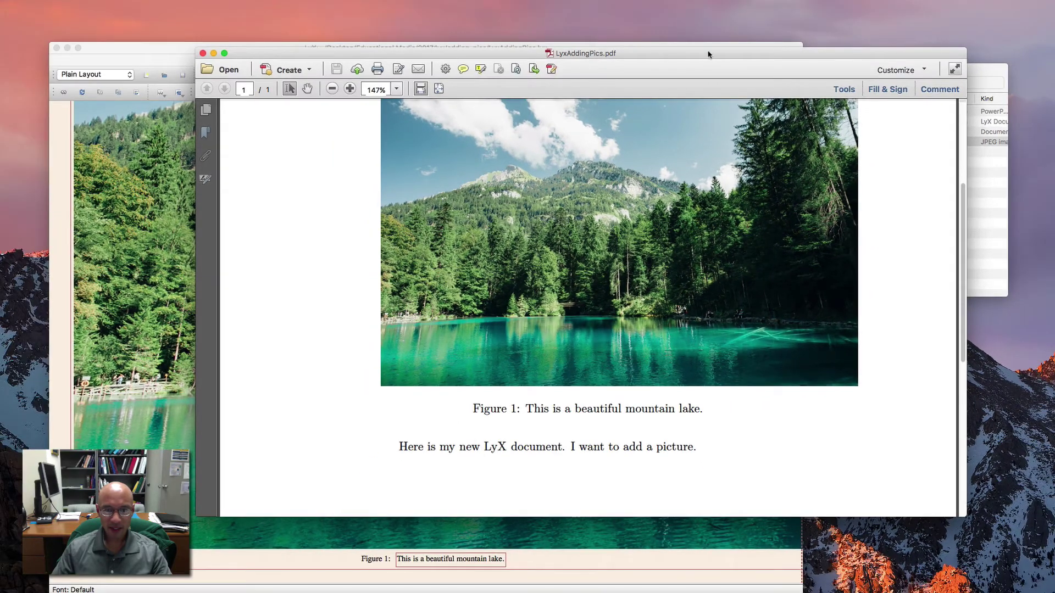
pyautogui.moveTo(709, 53); pyautogui.dragTo(814, 21)
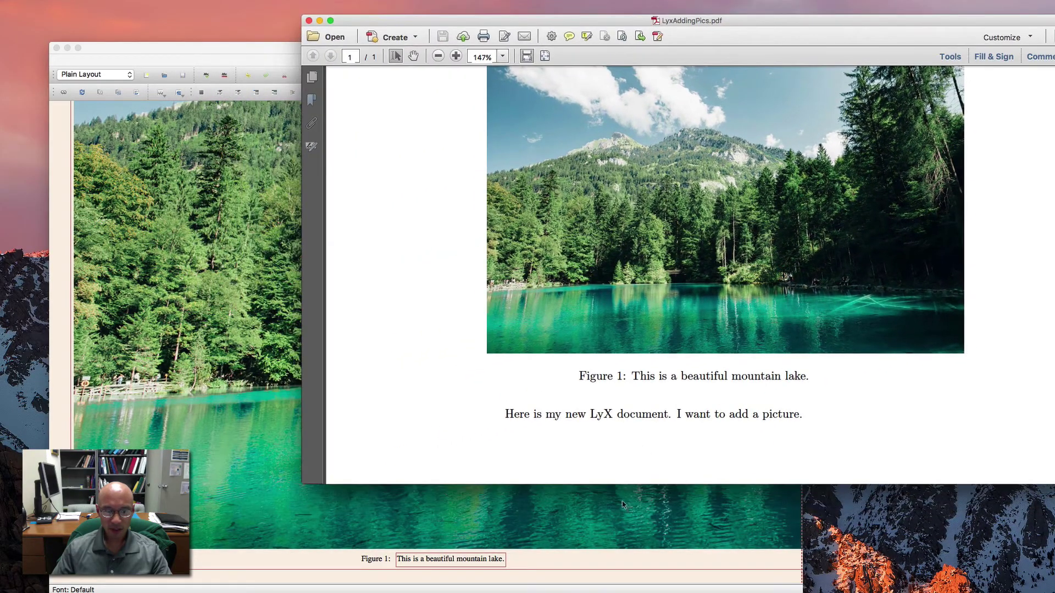
# Add the label fig:MountainLake after the caption 'This is a beautiful mountain lake.'.
pyautogui.click(591, 562)
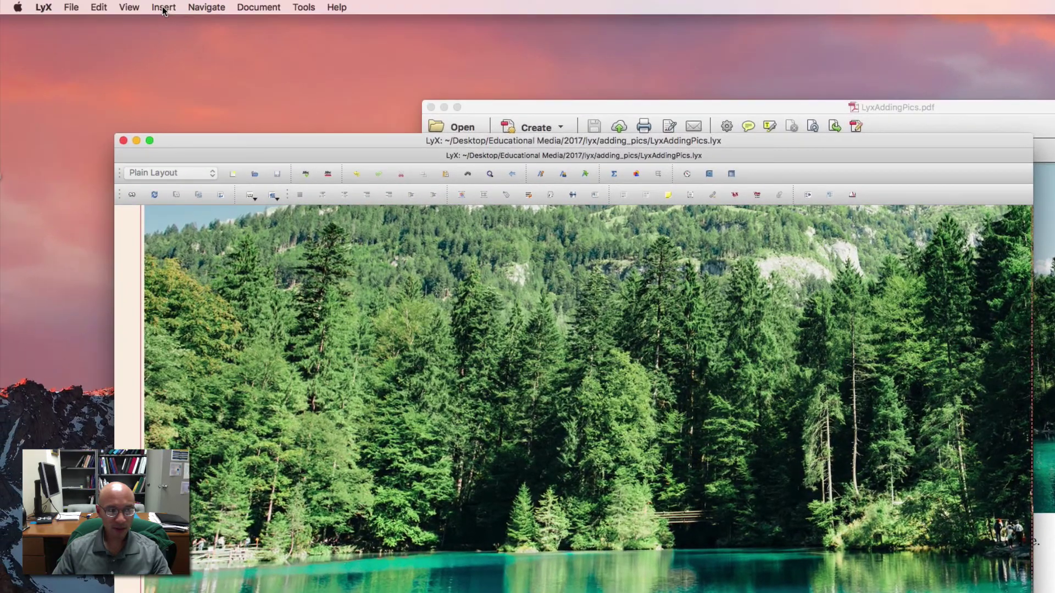
pyautogui.click(163, 7)
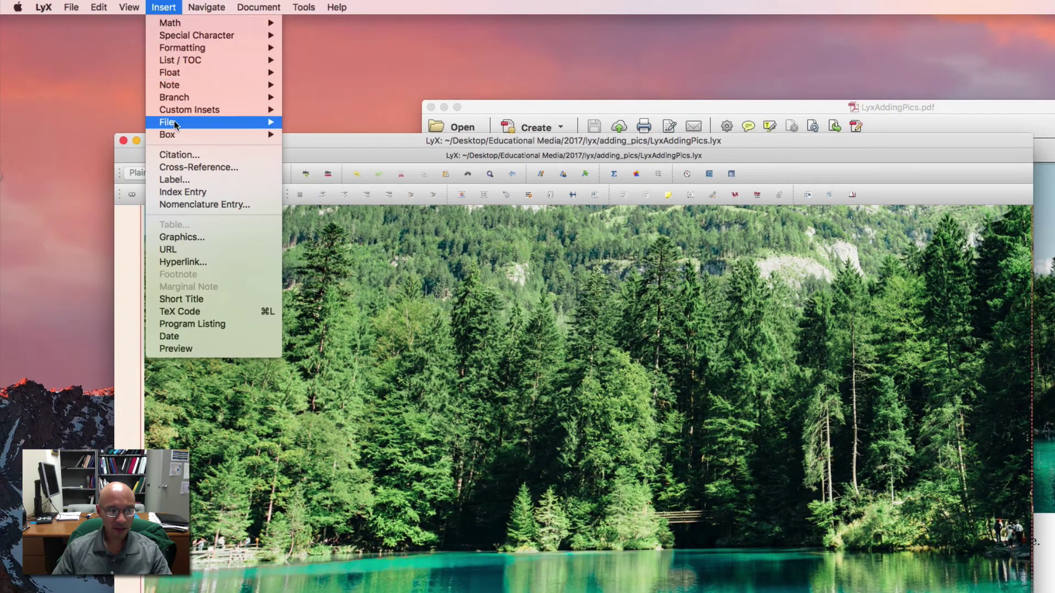
pyautogui.click(180, 180)
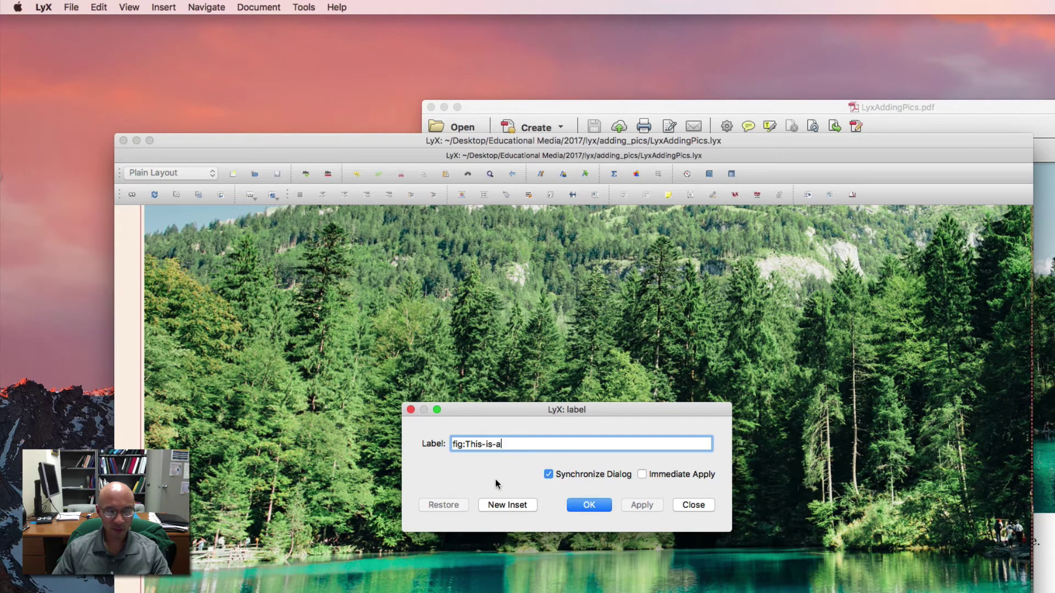
pyautogui.moveTo(506, 443); pyautogui.dragTo(467, 444)
pyautogui.write('Mount')
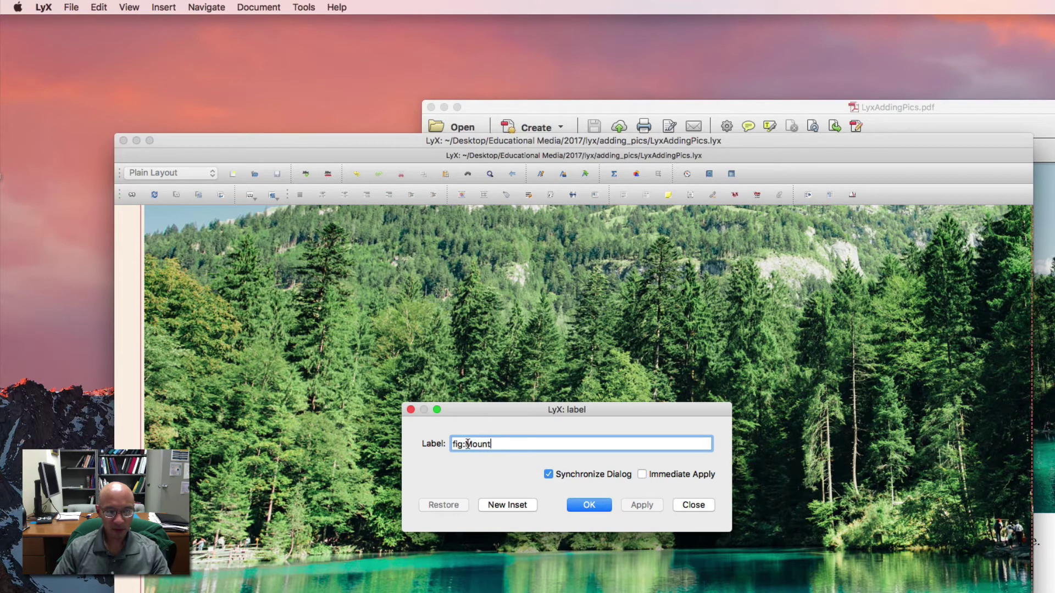
pyautogui.write('ainLake')
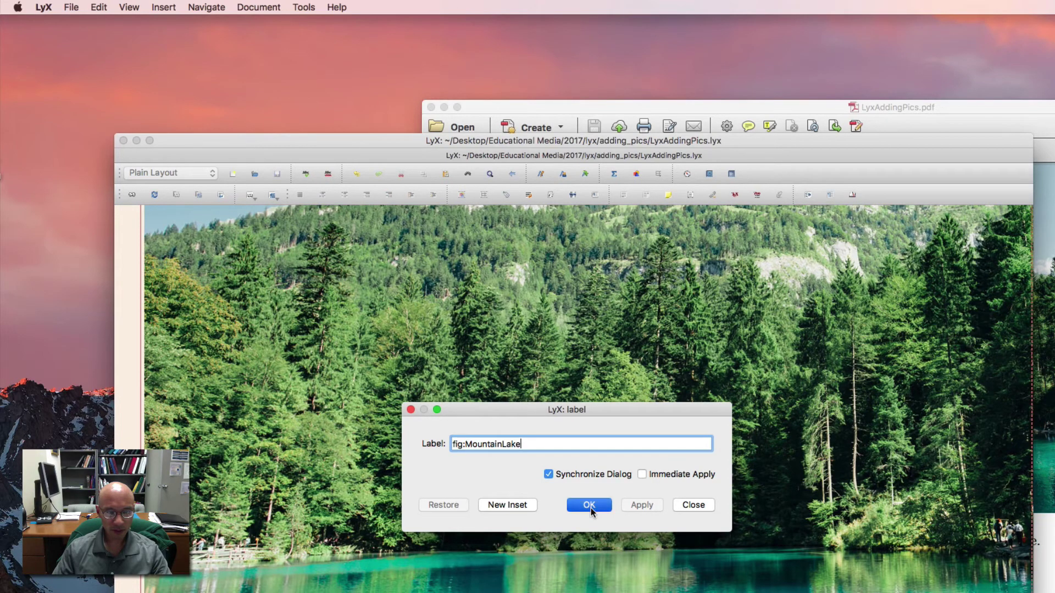
pyautogui.click(590, 506)
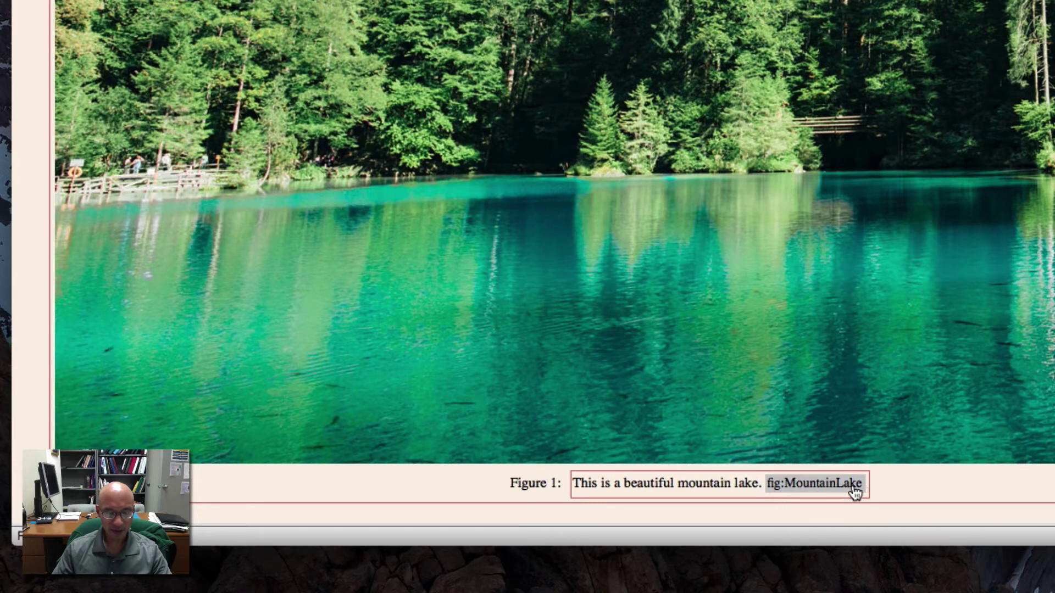
# Insert a cross-reference to fig:MountainLake after 'see Fig.' in the first body line.
pyautogui.click(888, 485)
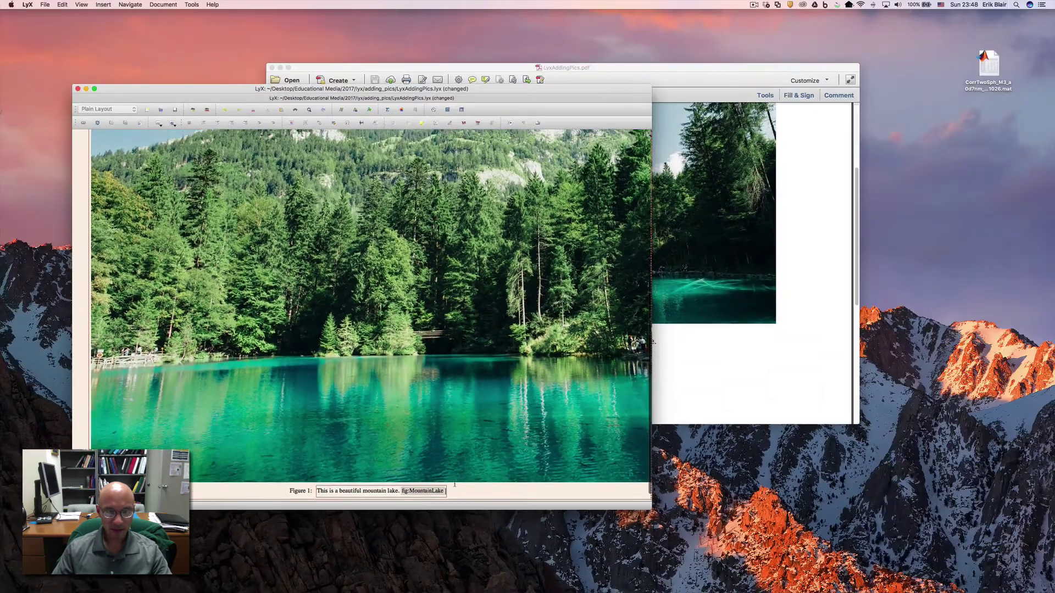
pyautogui.scroll(10, 652, 341)
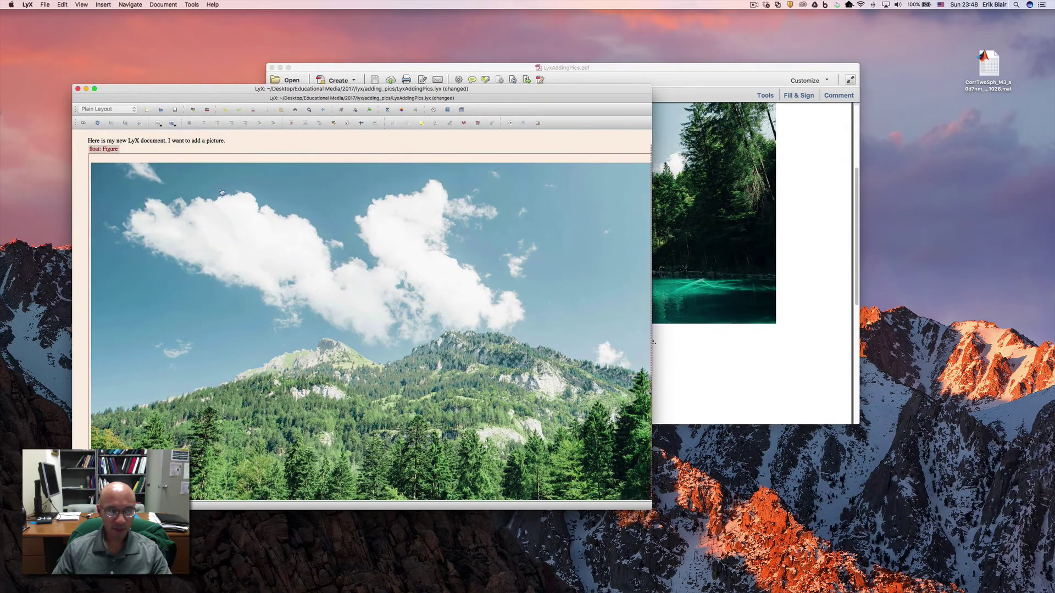
pyautogui.click(259, 140)
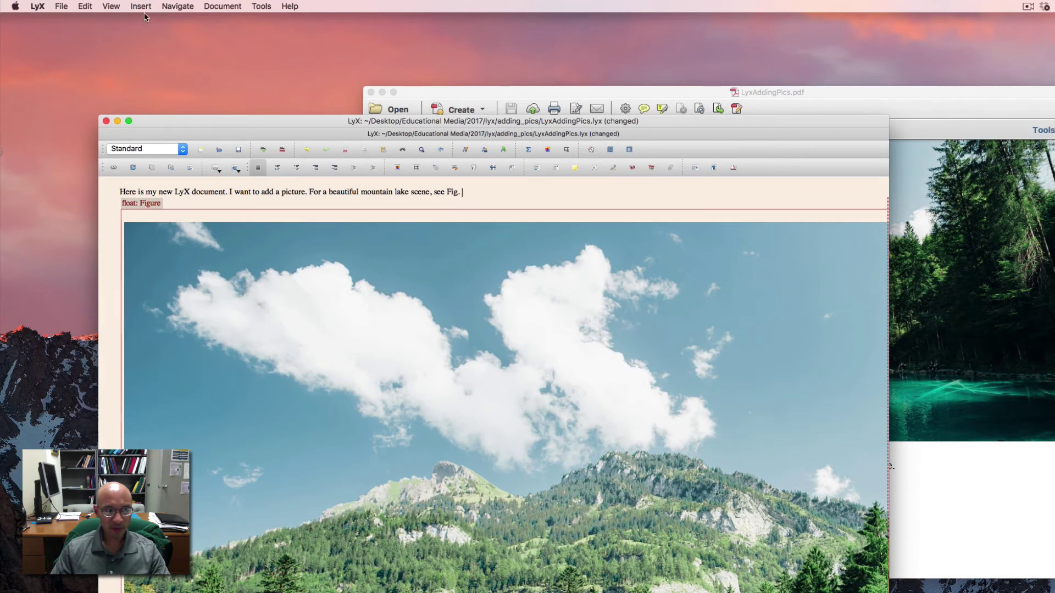
pyautogui.click(143, 10)
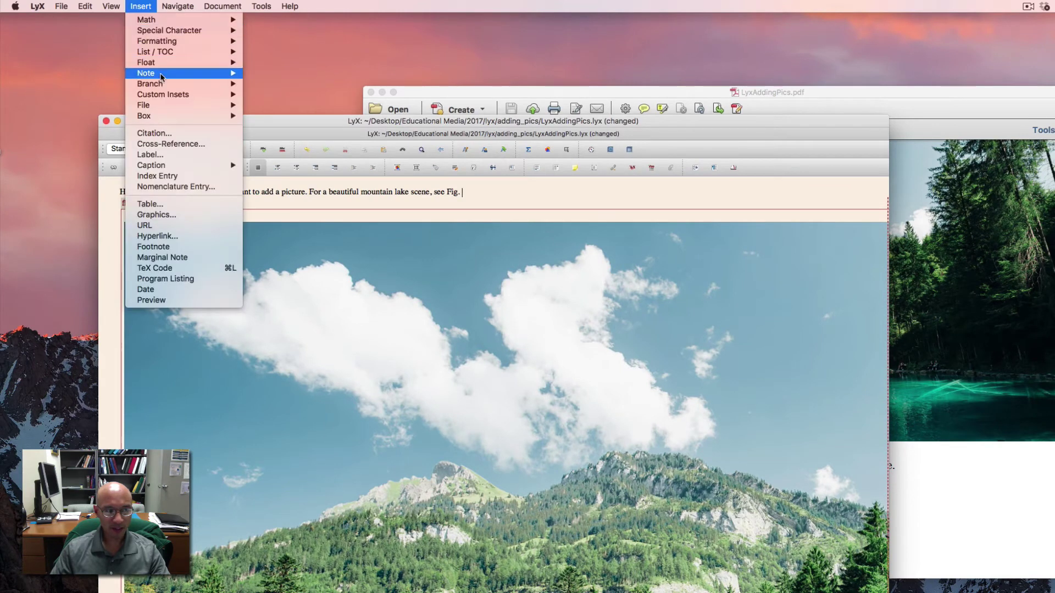
pyautogui.click(171, 145)
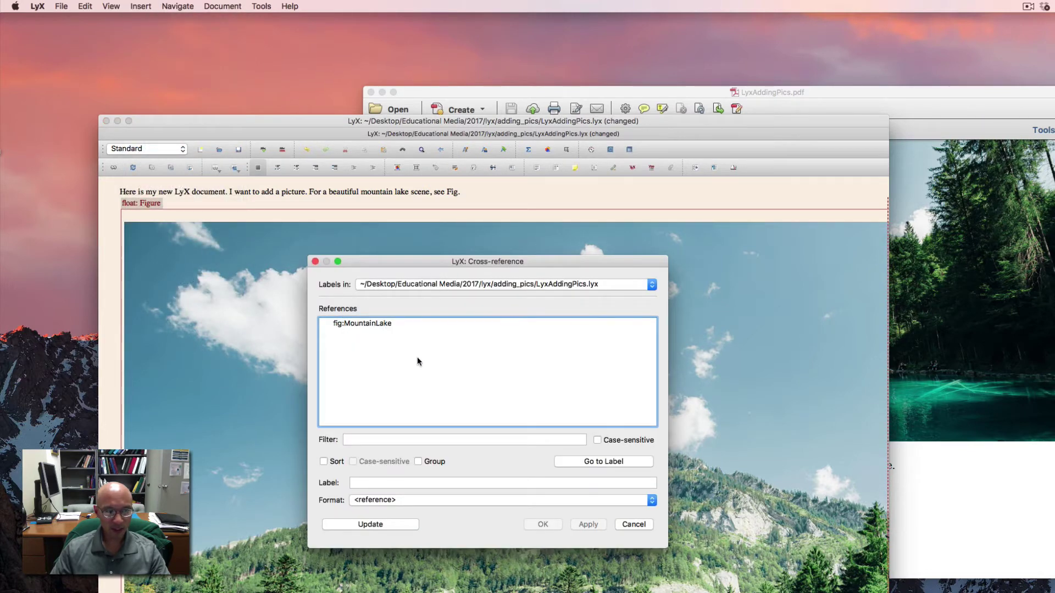
pyautogui.click(378, 324)
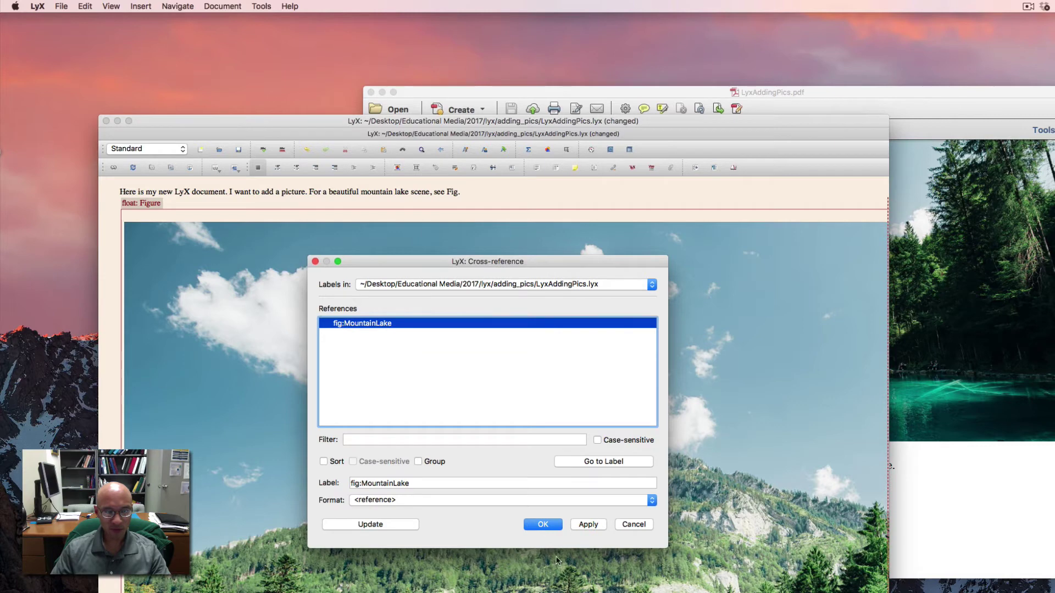
pyautogui.click(543, 525)
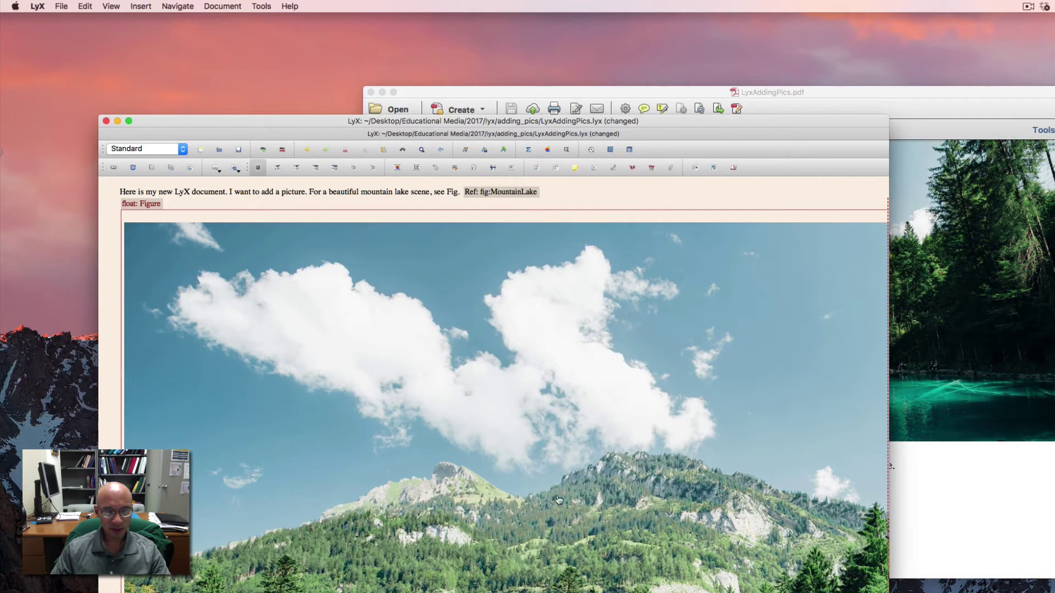
# End the sentence with a period, save the document and compile the PDF.
pyautogui.write('.')
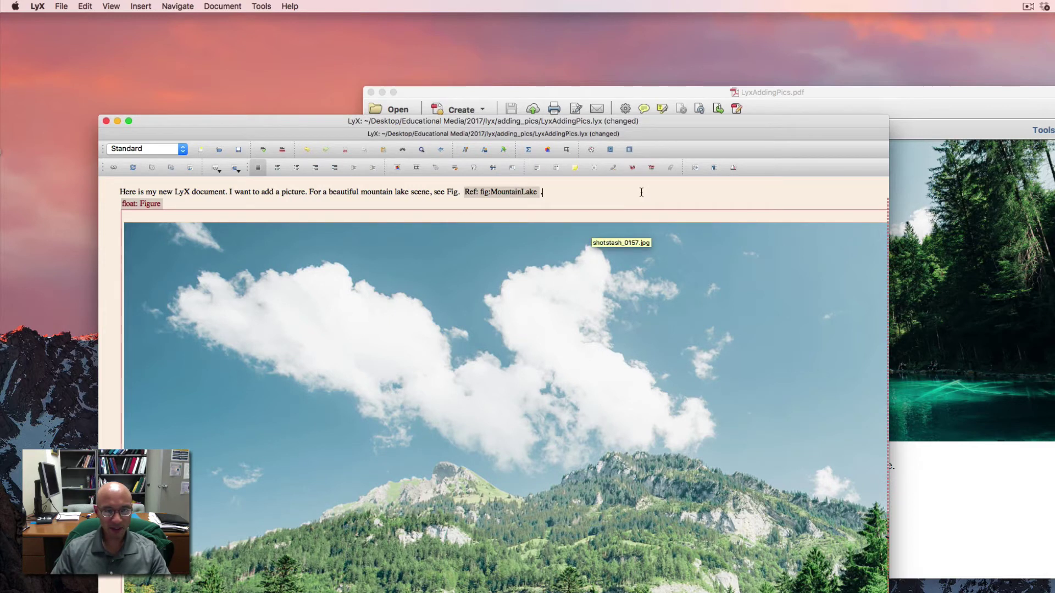
pyautogui.press('super+s')
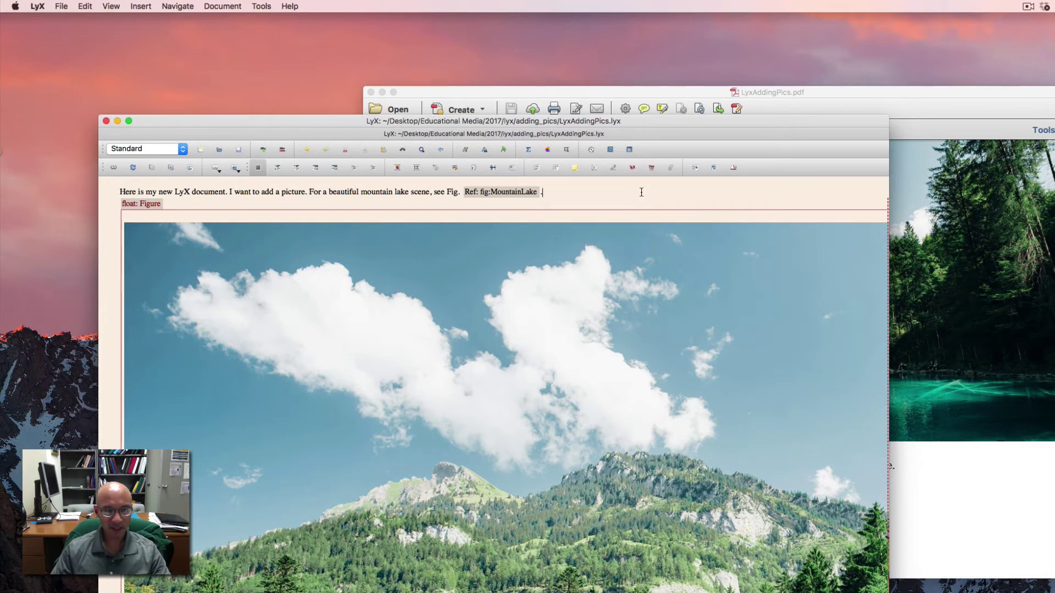
pyautogui.click(114, 168)
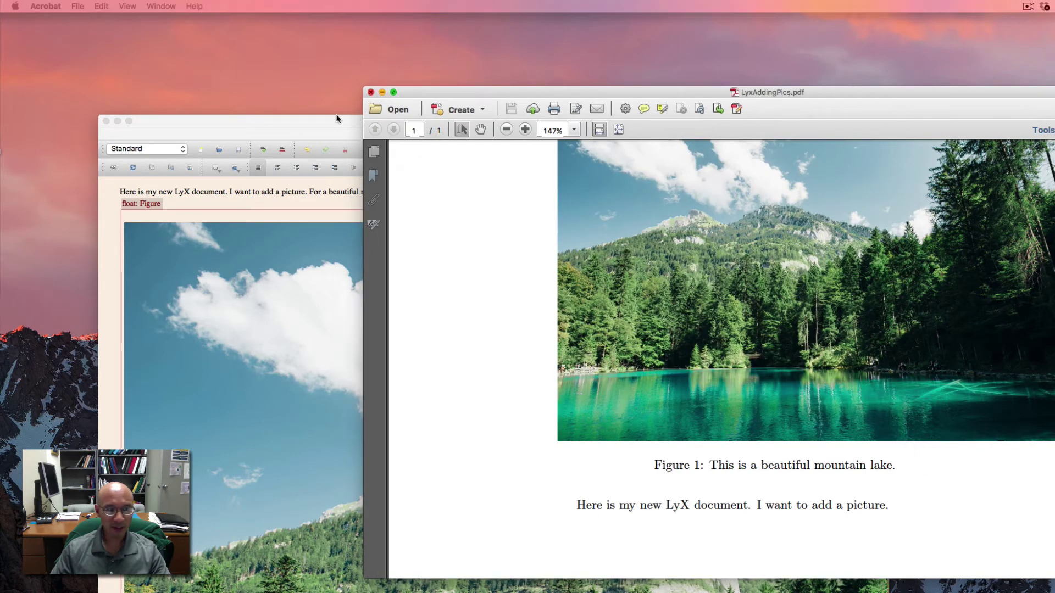
# Recompile the PDF and check the body text now reads 'see Fig. 1.'.
pyautogui.click(324, 124)
pyautogui.click(114, 169)
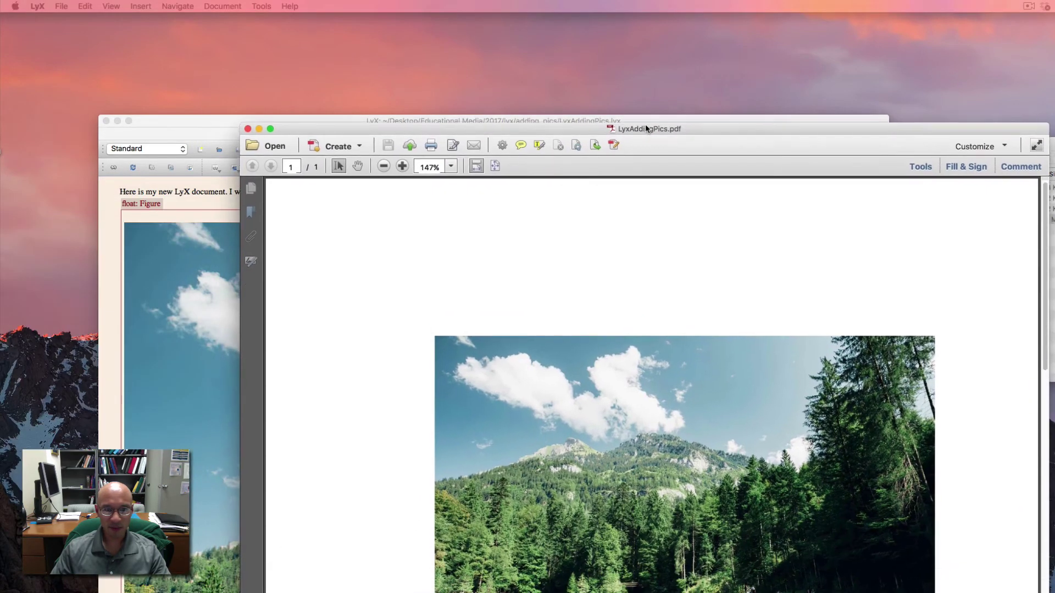
pyautogui.scroll(-5, 661, 346)
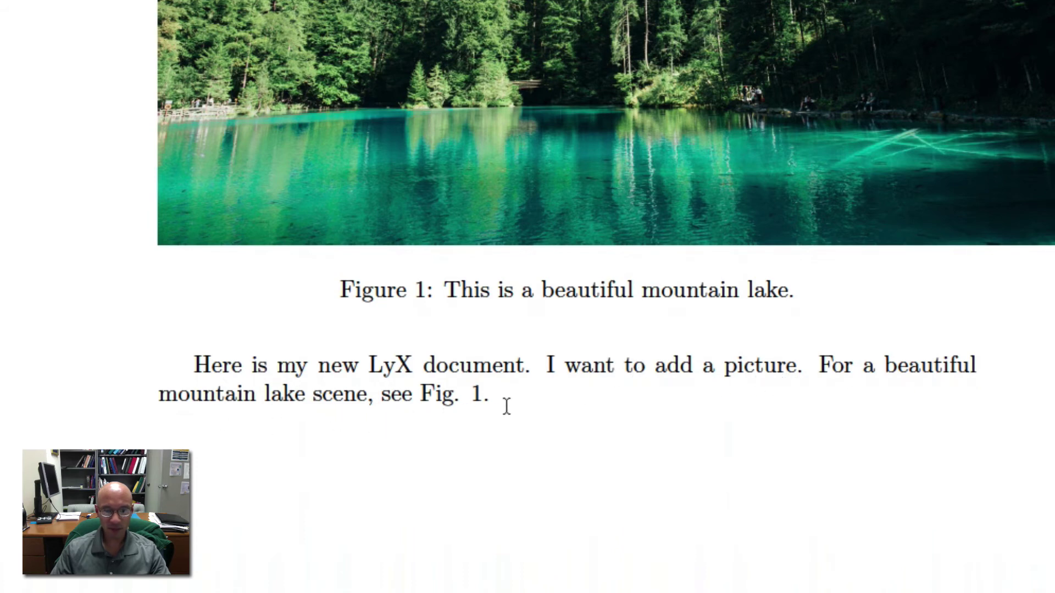
pyautogui.scroll(3, 506, 402)
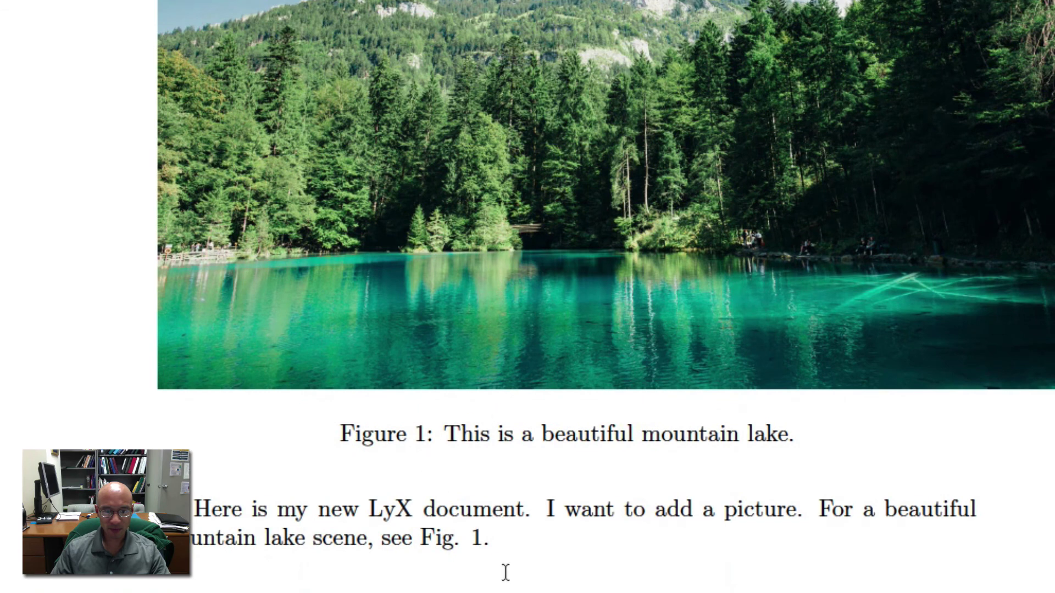